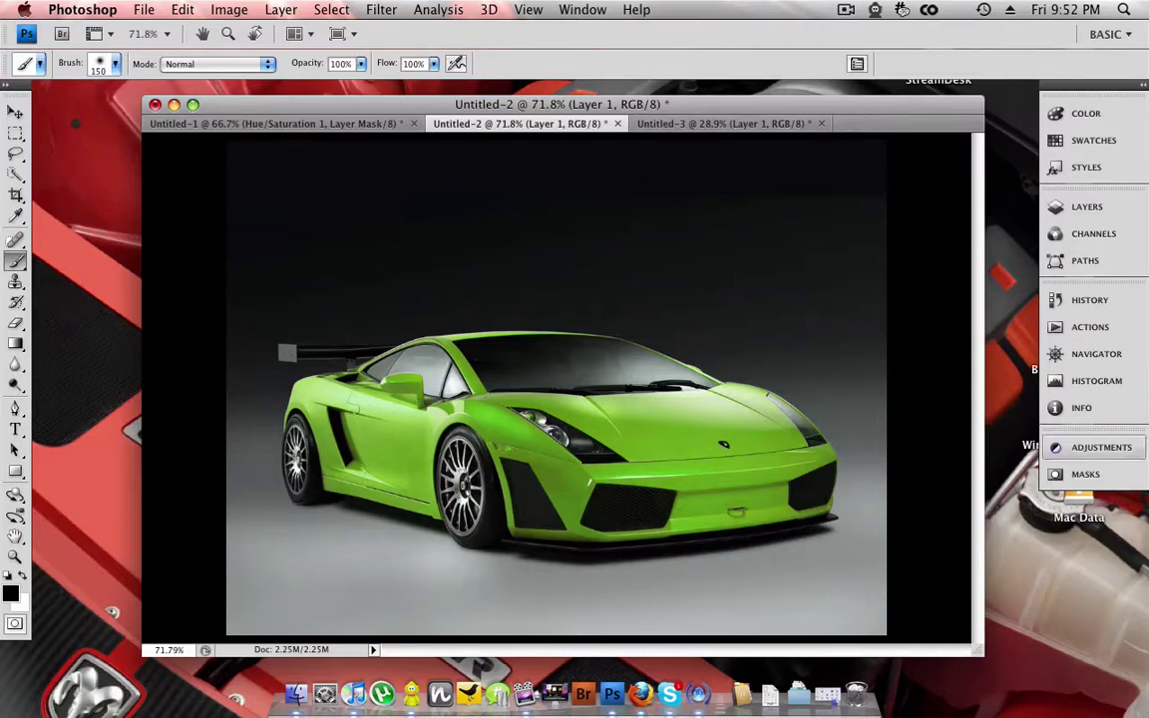
left_click(1097, 447)
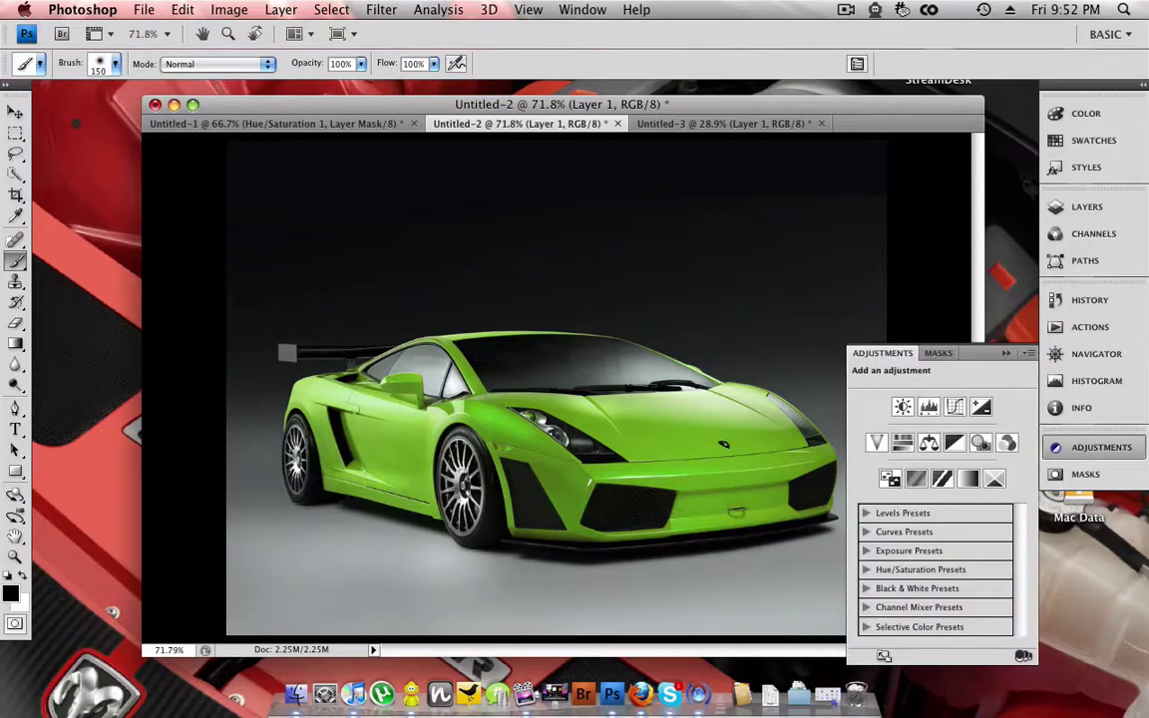
left_click(228, 9)
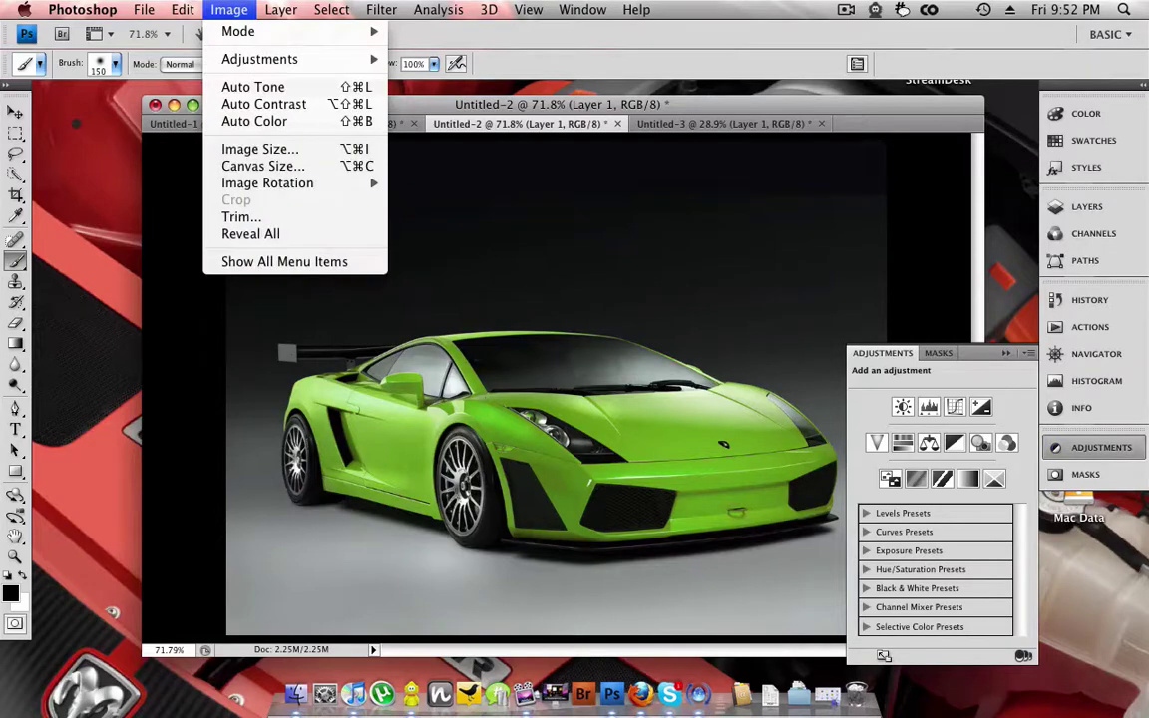
mouse_move(280, 9)
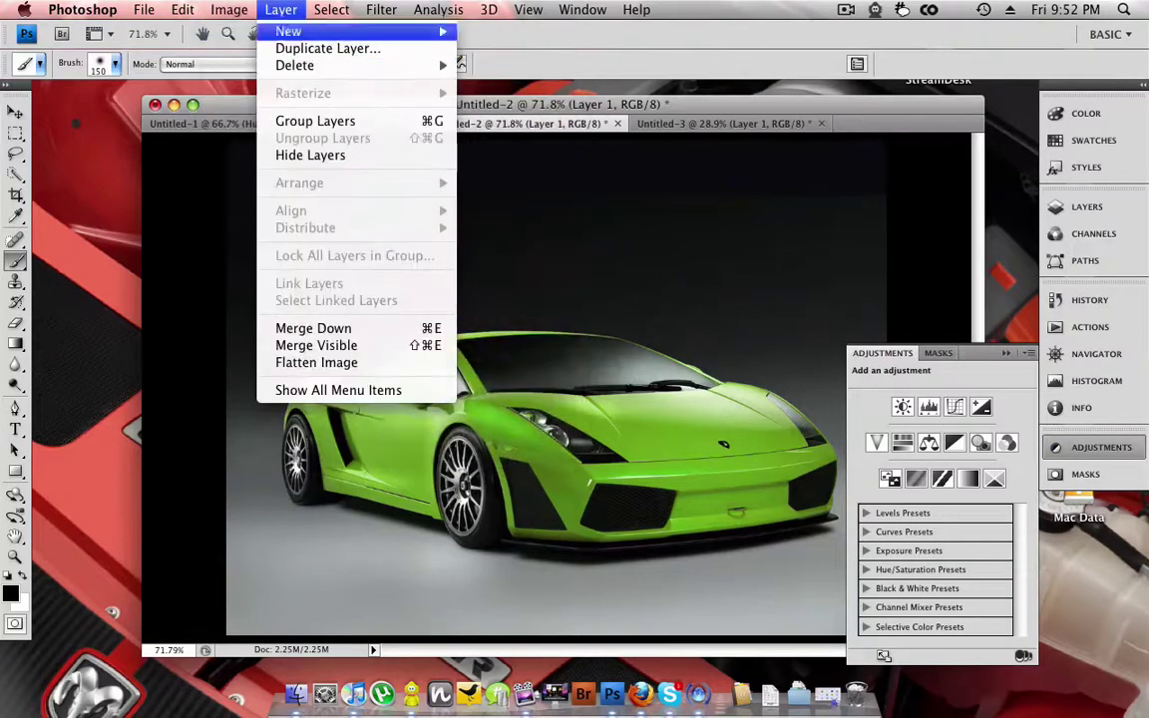
mouse_move(229, 9)
mouse_move(259, 59)
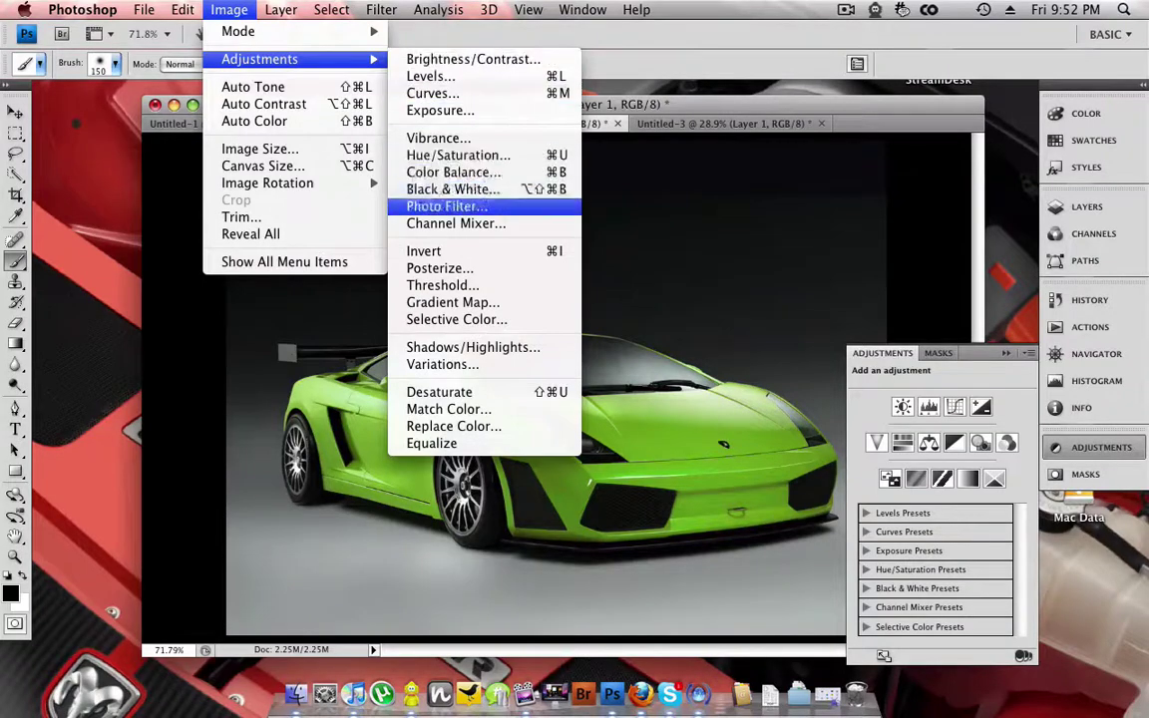
left_click(458, 155)
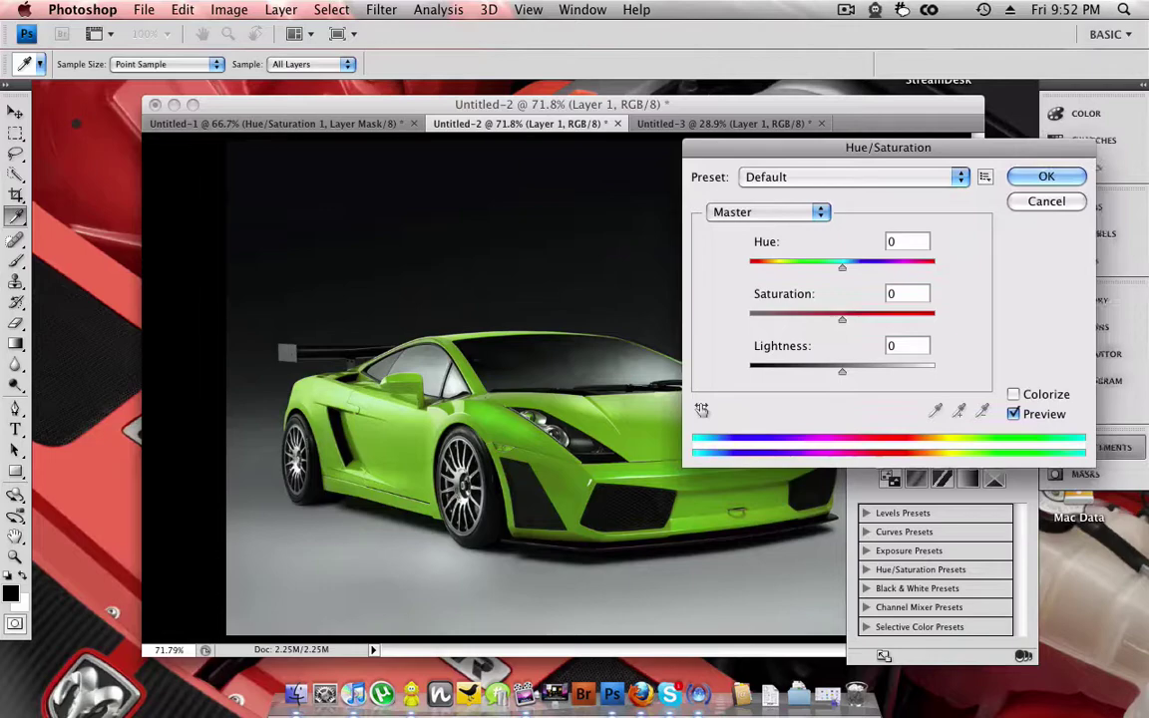
left_click_drag(894, 148, 282, 200)
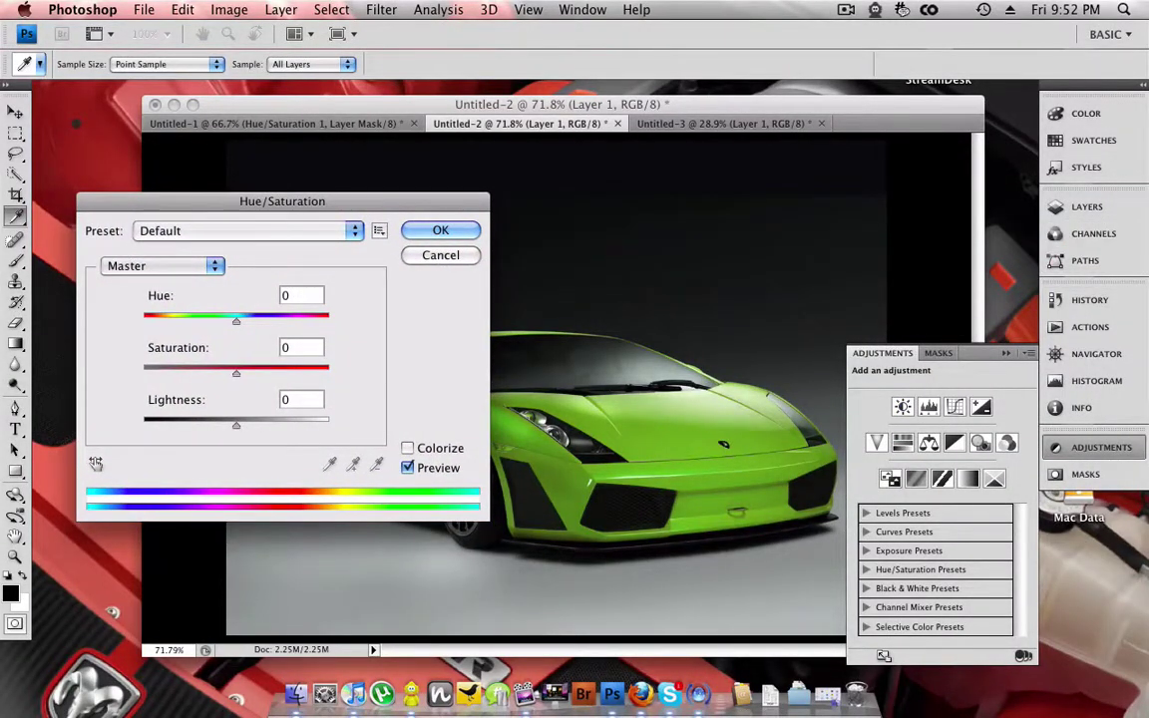
key("Escape")
key("b")
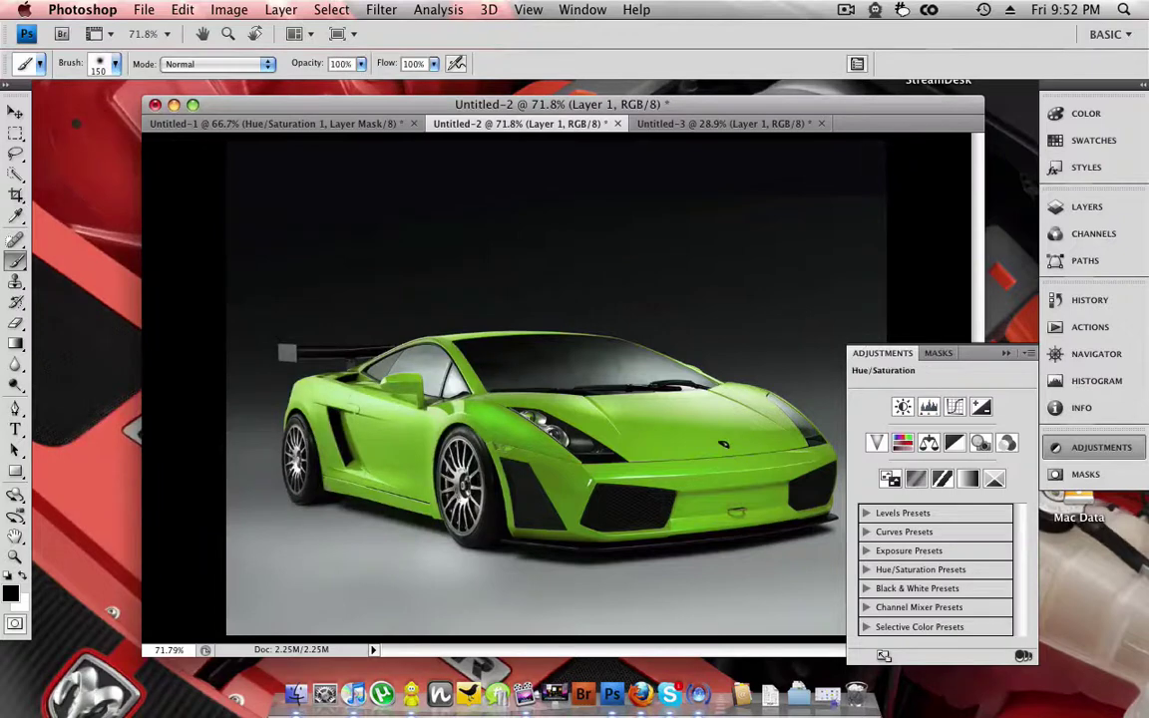
Add a Hue/Saturation adjustment layer to the green Lamborghini image and set its hue to +139
left_click(901, 442)
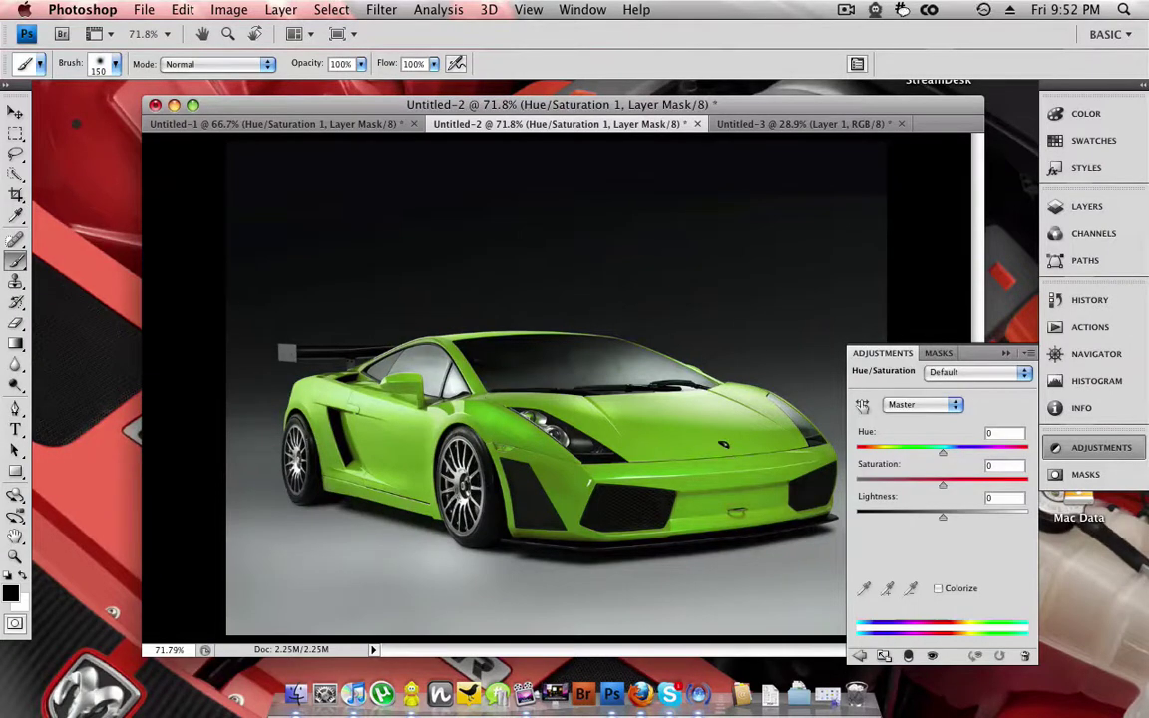
left_click_drag(943, 453, 885, 452)
key("shift+Up")
key("shift+Up")
key("shift+Up")
key("shift+Up")
key("shift+Up")
key("shift+Up")
key("shift+Up")
key("shift+Up")
key("shift+Up")
key("shift+Up")
key("shift+Up")
key("shift+Up")
key("shift+Up")
key("shift+Up")
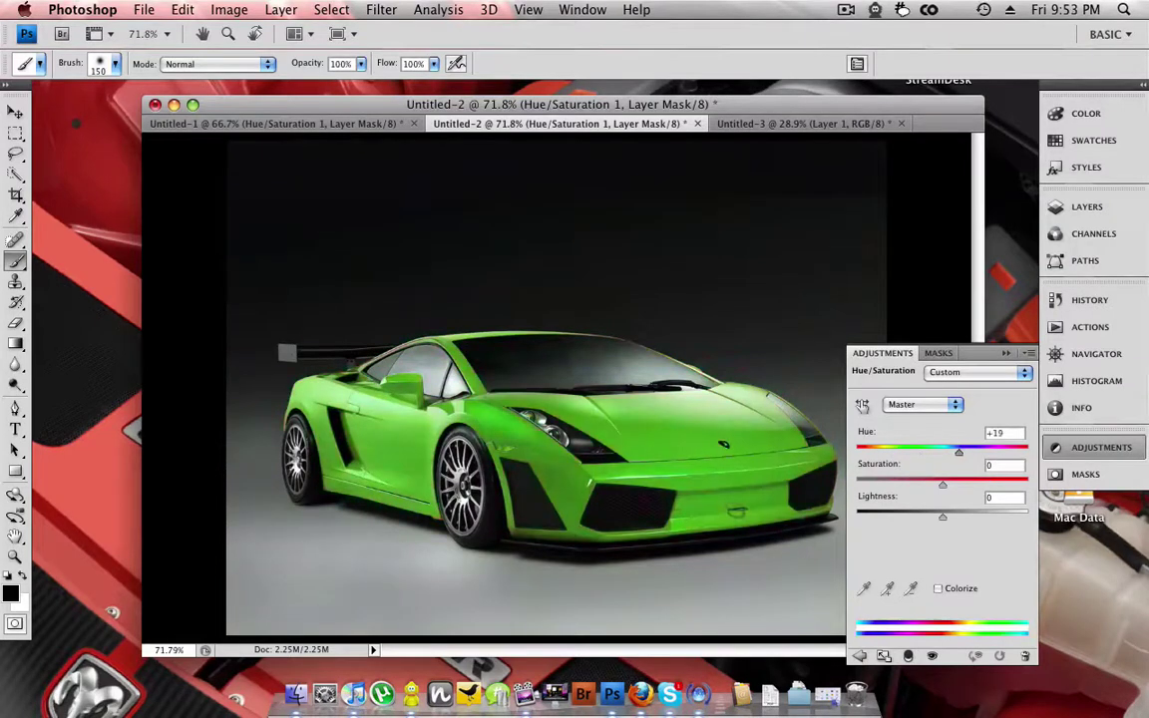
left_click_drag(978, 452, 1014, 453)
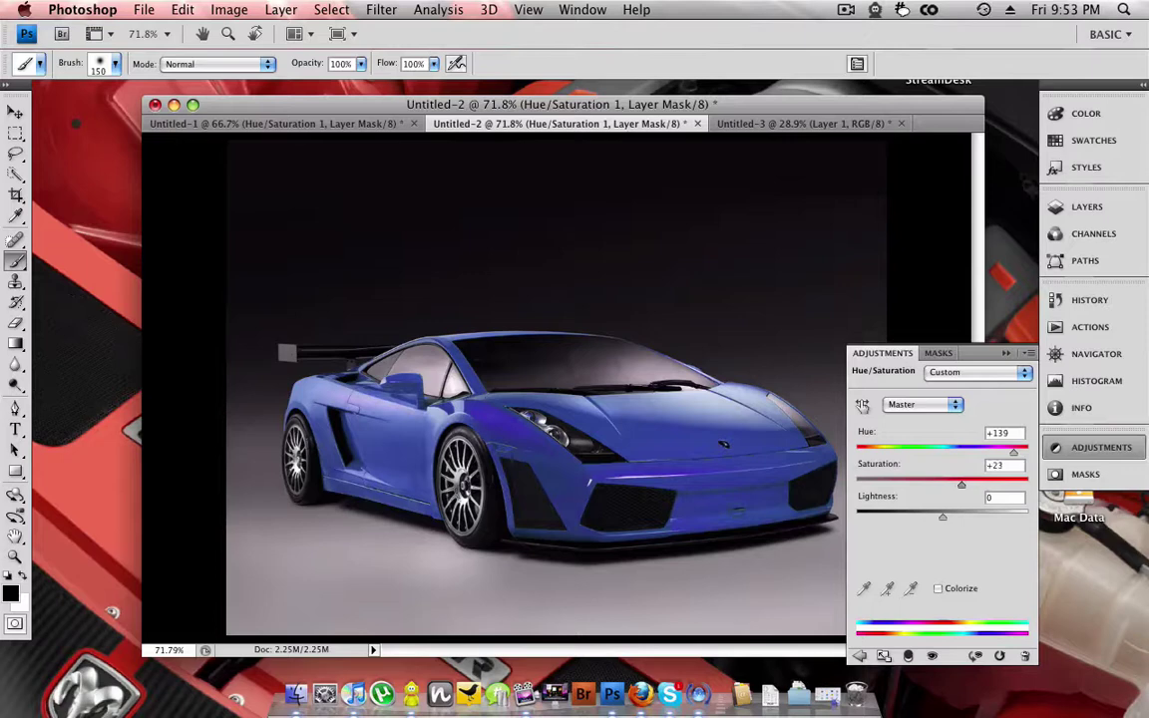
Set the Lamborghini adjustment's saturation to +27 and its lightness to 0
left_click_drag(961, 484, 973, 484)
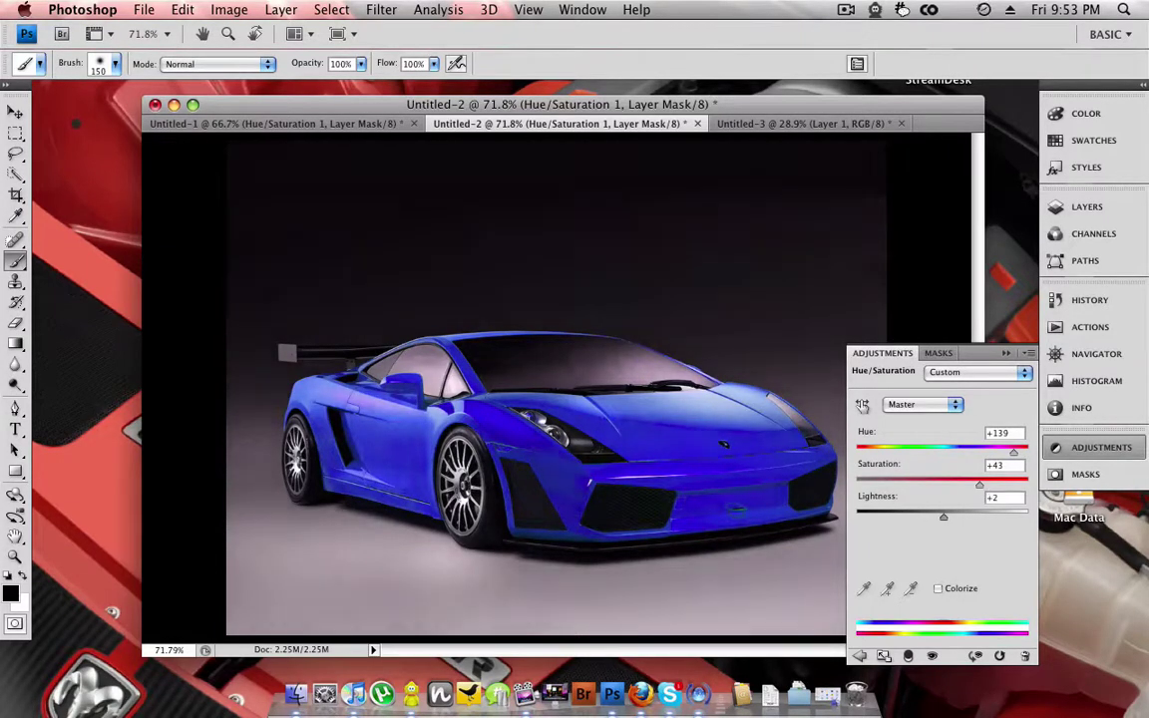
mouse_move(944, 516)
left_mouse_down()
mouse_move(961, 516)
mouse_move(903, 517)
mouse_move(920, 517)
left_mouse_up()
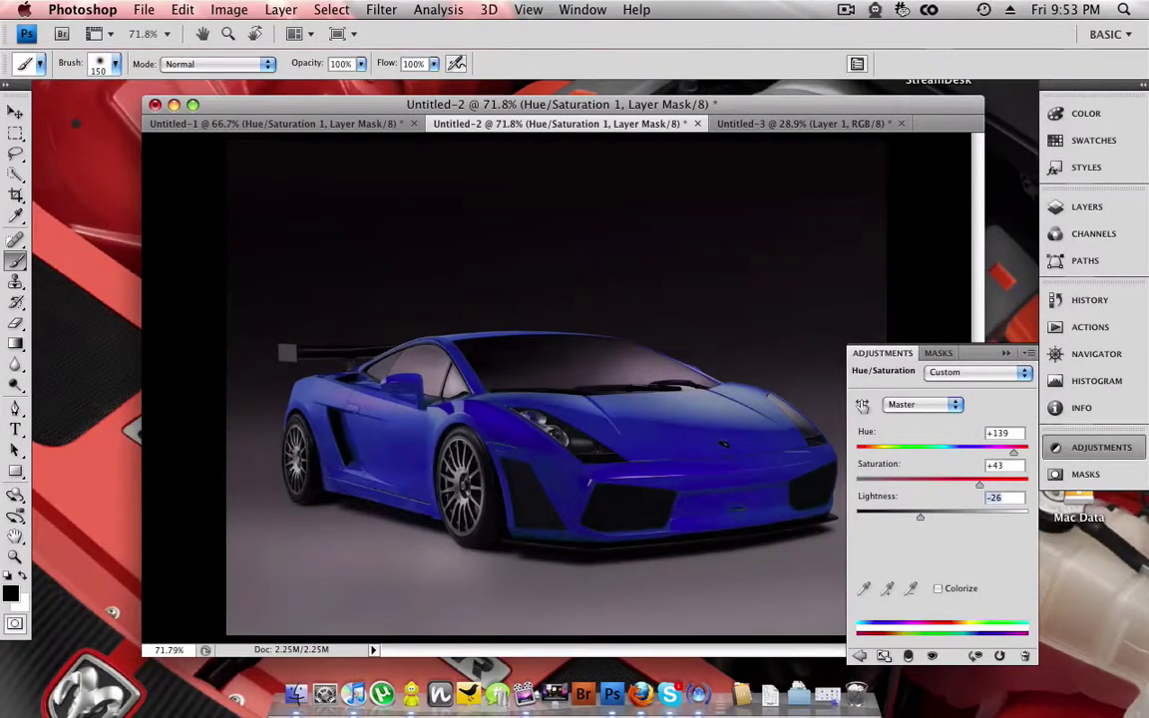
type("0")
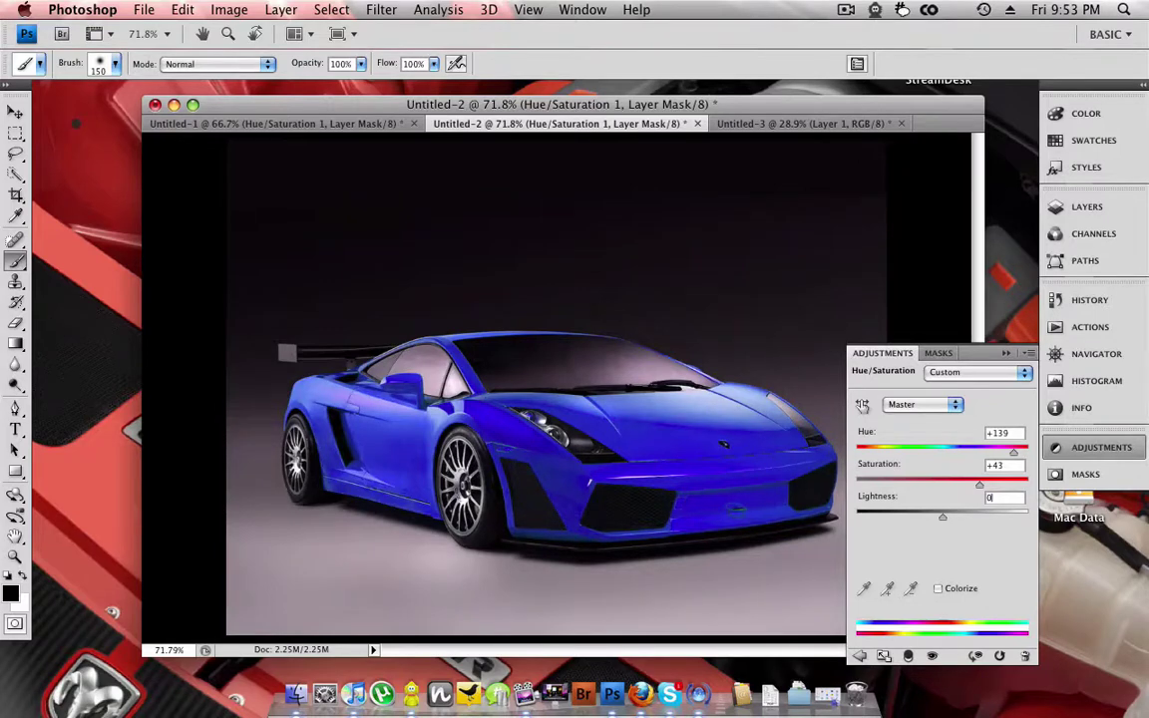
left_click_drag(978, 485, 964, 485)
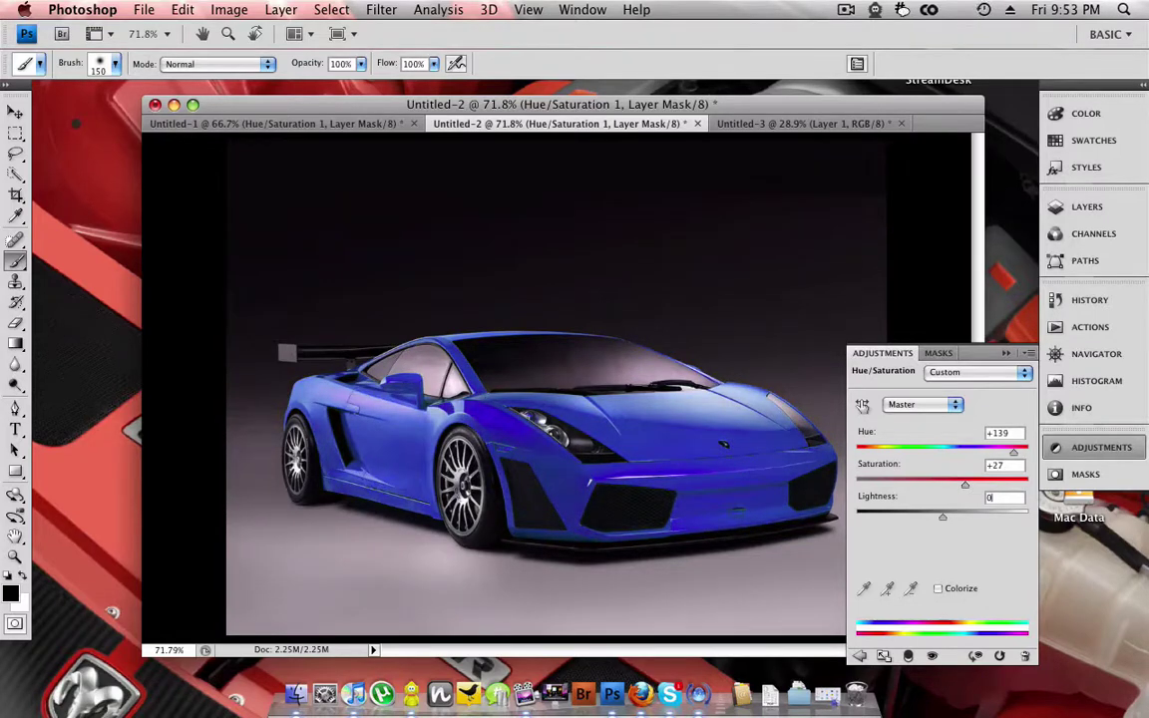
left_click(1006, 353)
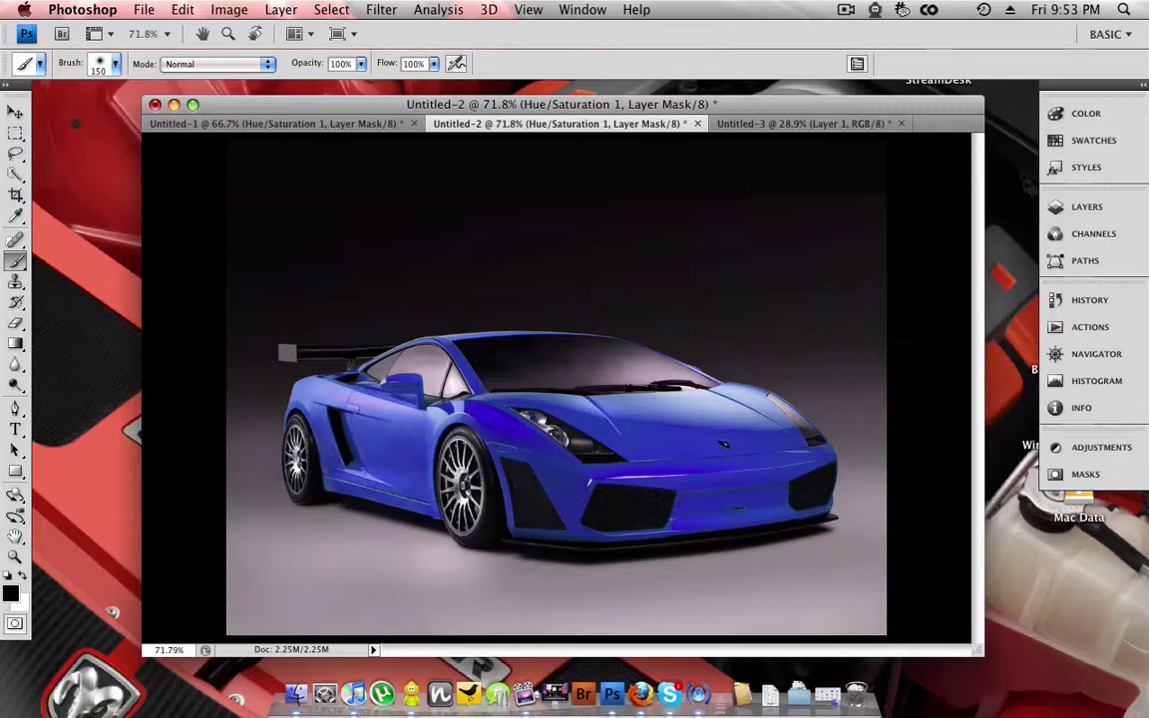
In Untitled-1, change the convertible's Hue/Saturation adjustment to hue -77 and saturation +15
left_click(279, 123)
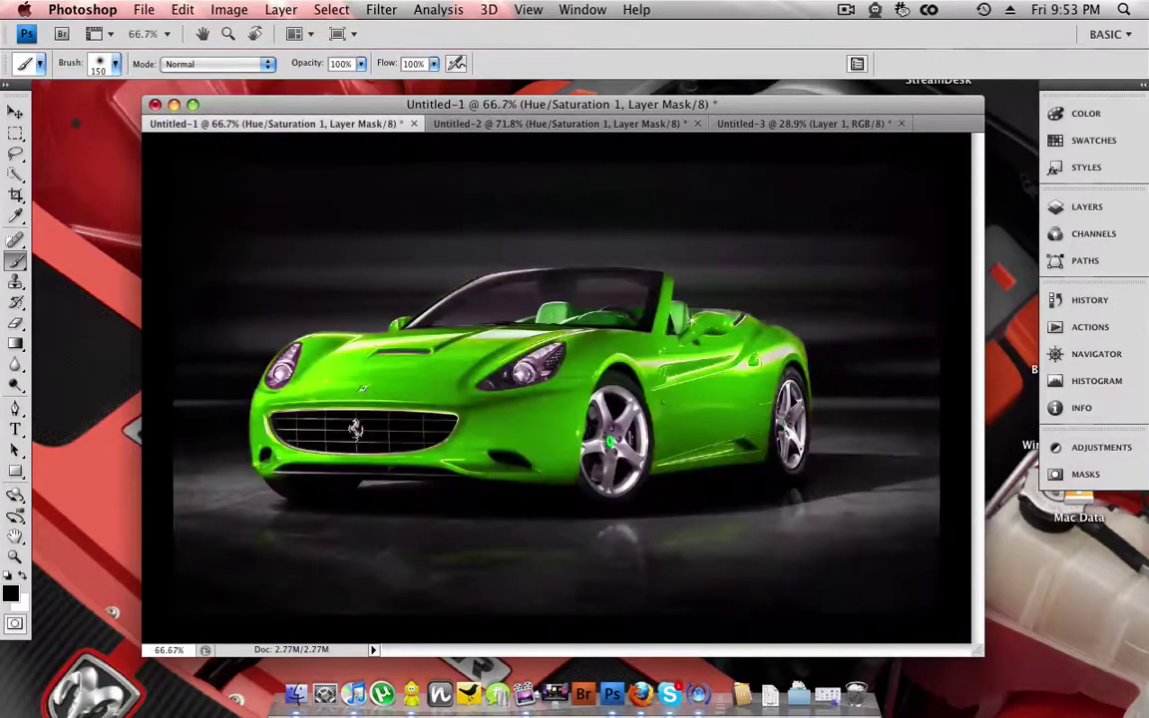
left_click(1099, 448)
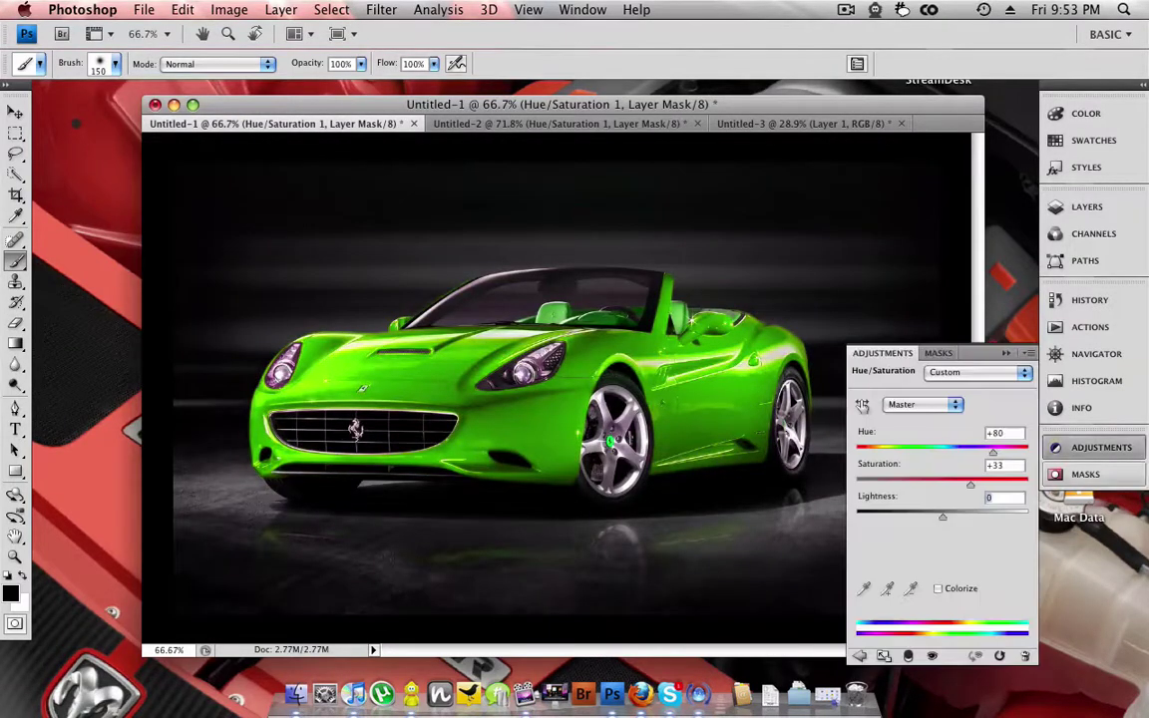
left_click_drag(992, 452, 892, 452)
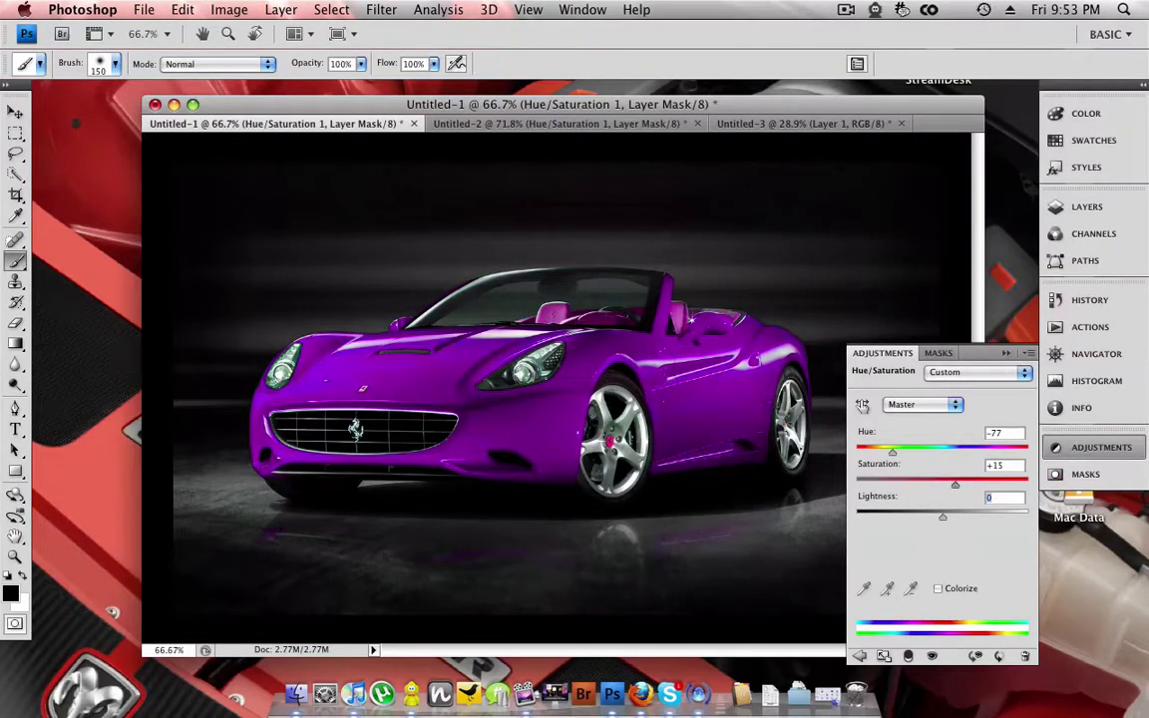
left_click(1006, 353)
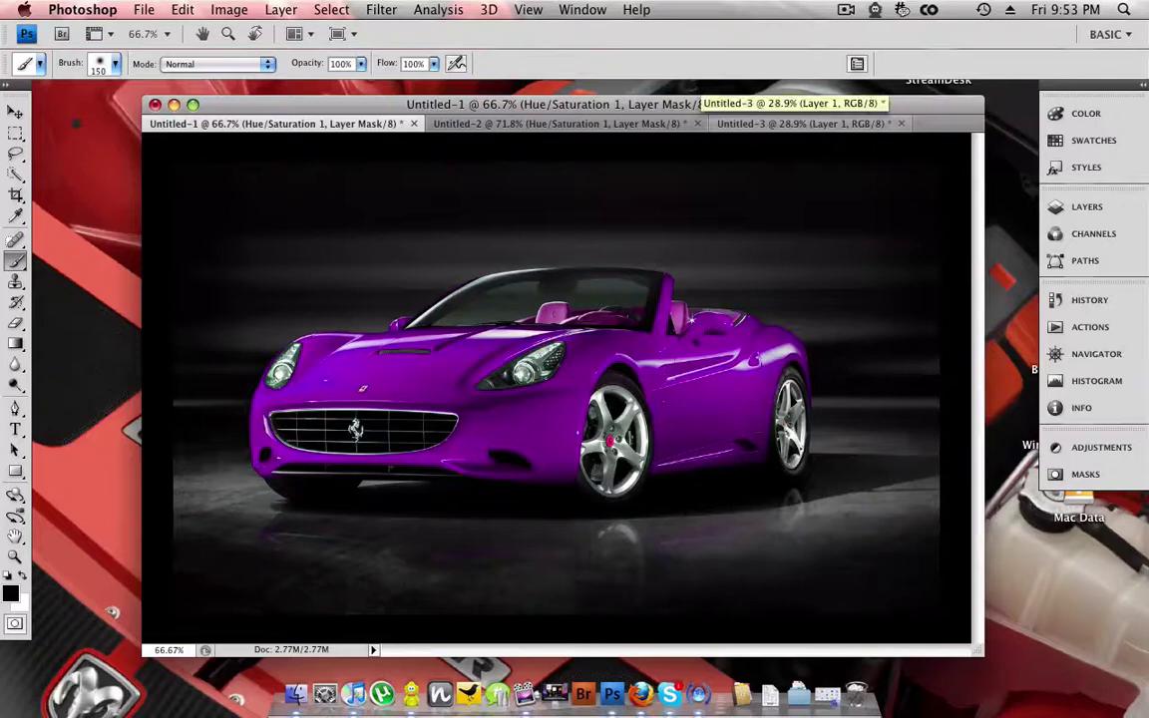
Switch to the yellow Lamborghini image in Untitled-3 and add a Levels adjustment layer with default settings
left_click(798, 122)
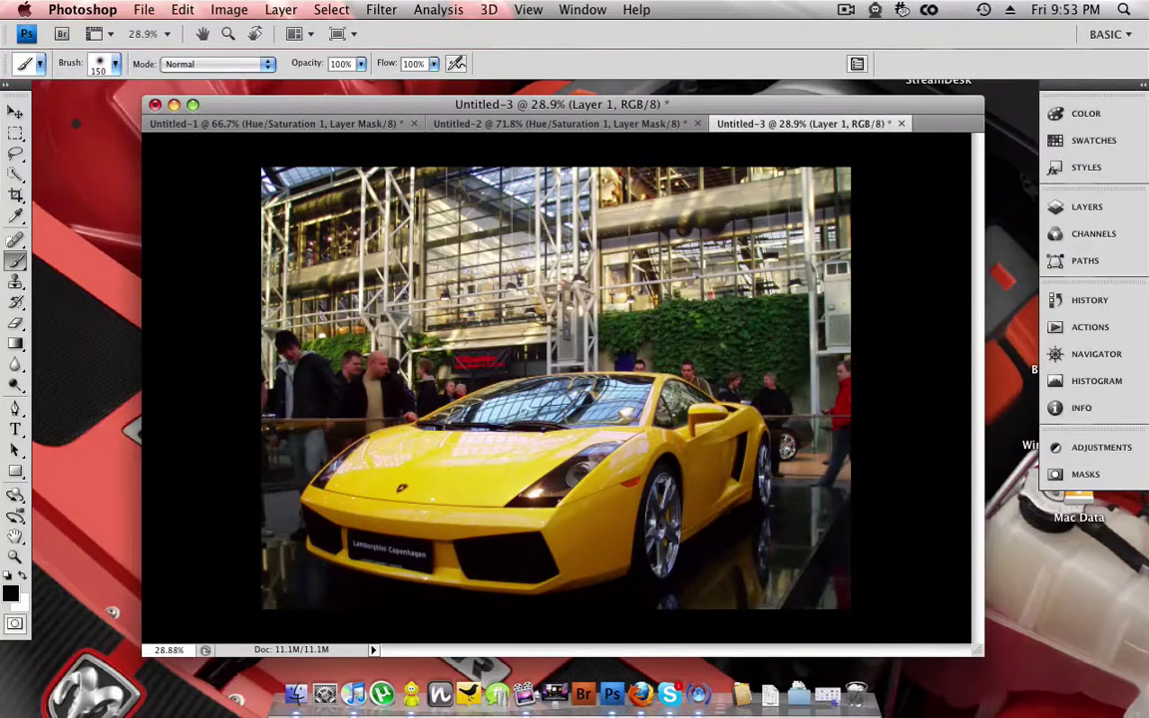
left_click(1101, 446)
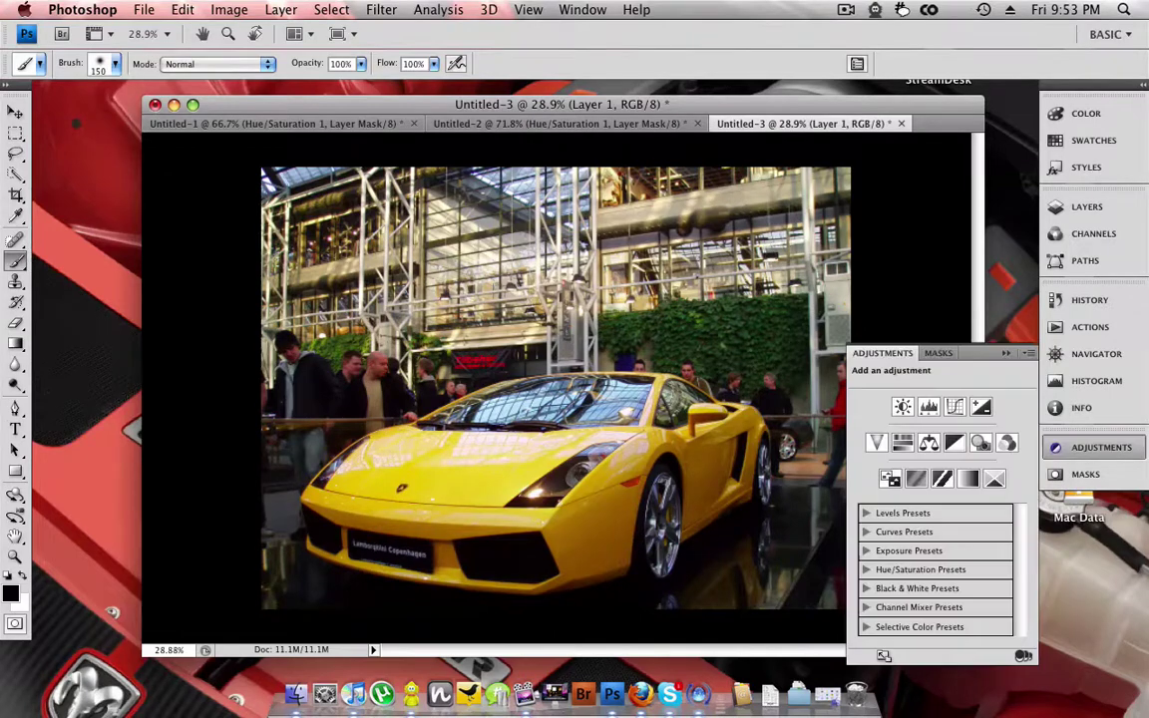
left_click(928, 406)
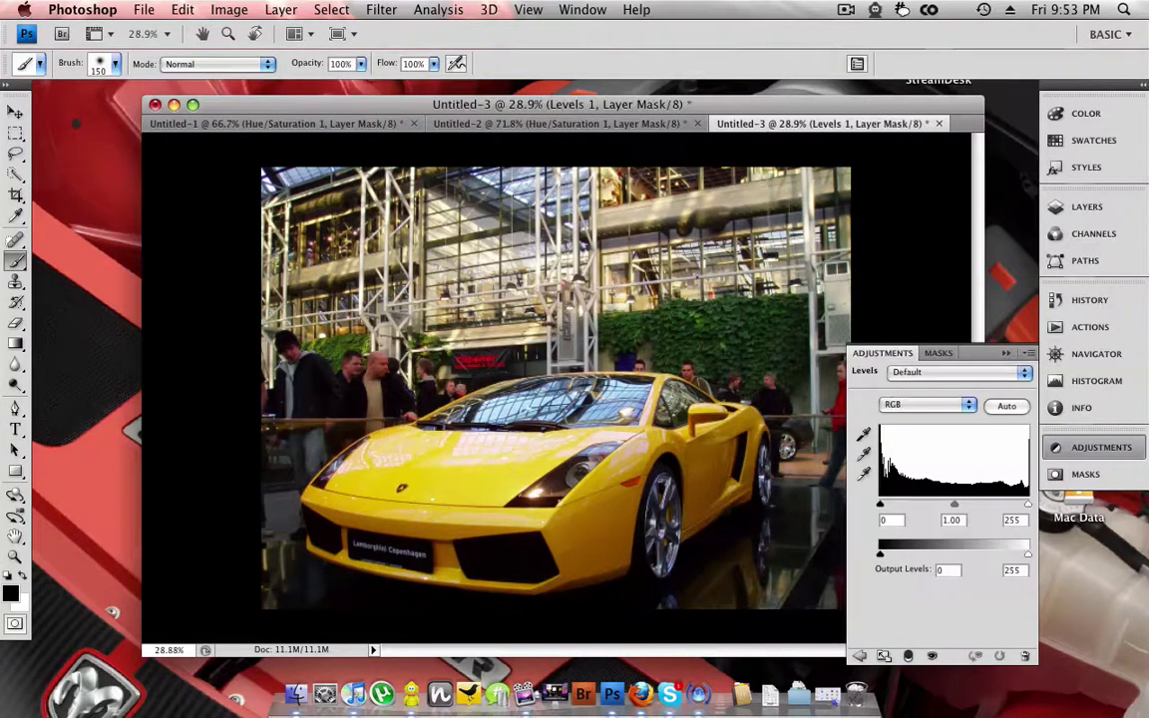
left_click(858, 655)
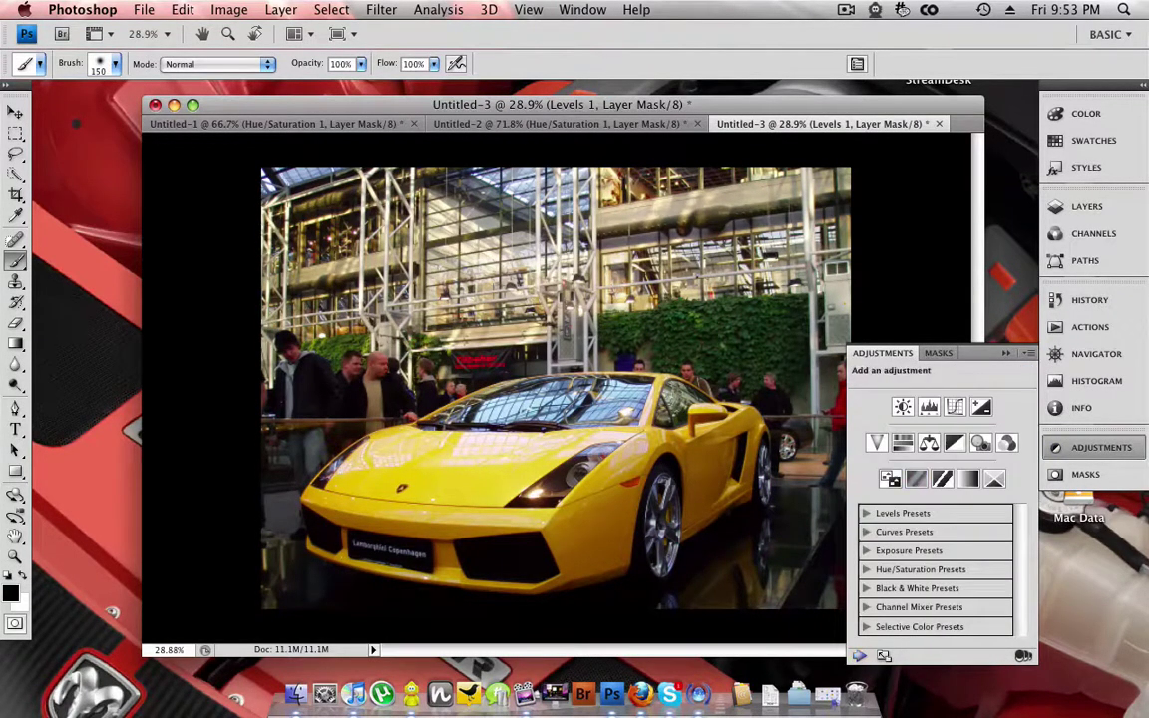
Add a Hue/Saturation adjustment layer to the yellow Lamborghini image and set its hue to -180
left_click(929, 442)
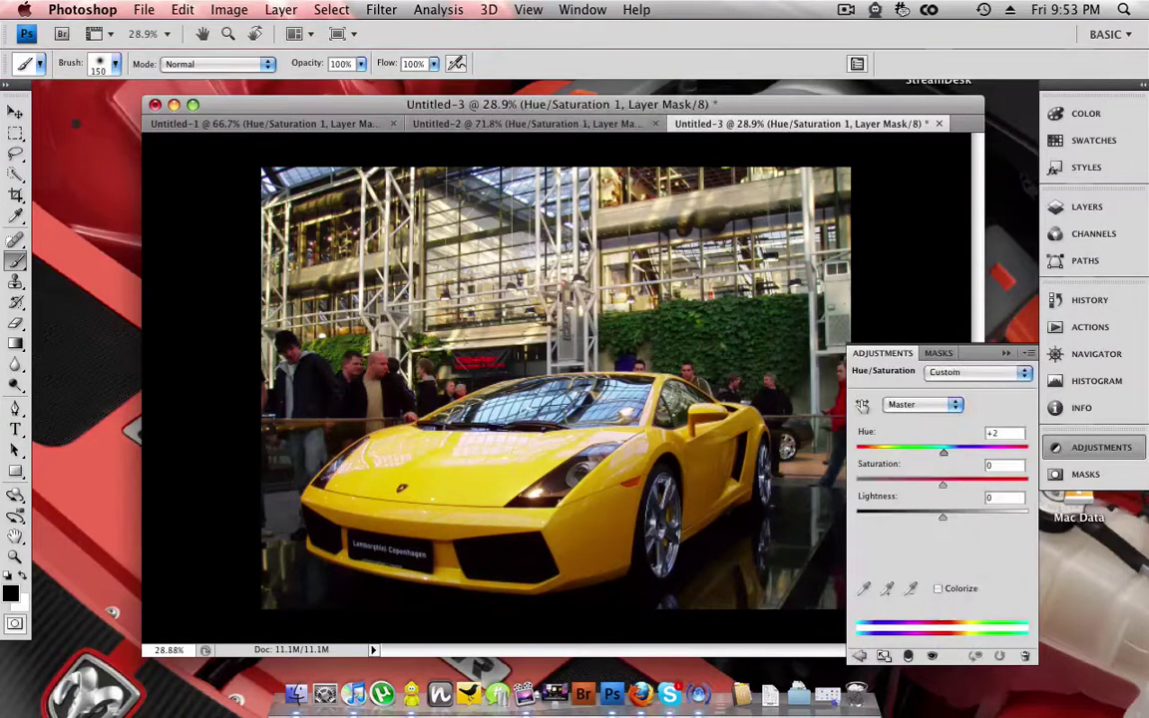
left_click_drag(943, 452, 856, 452)
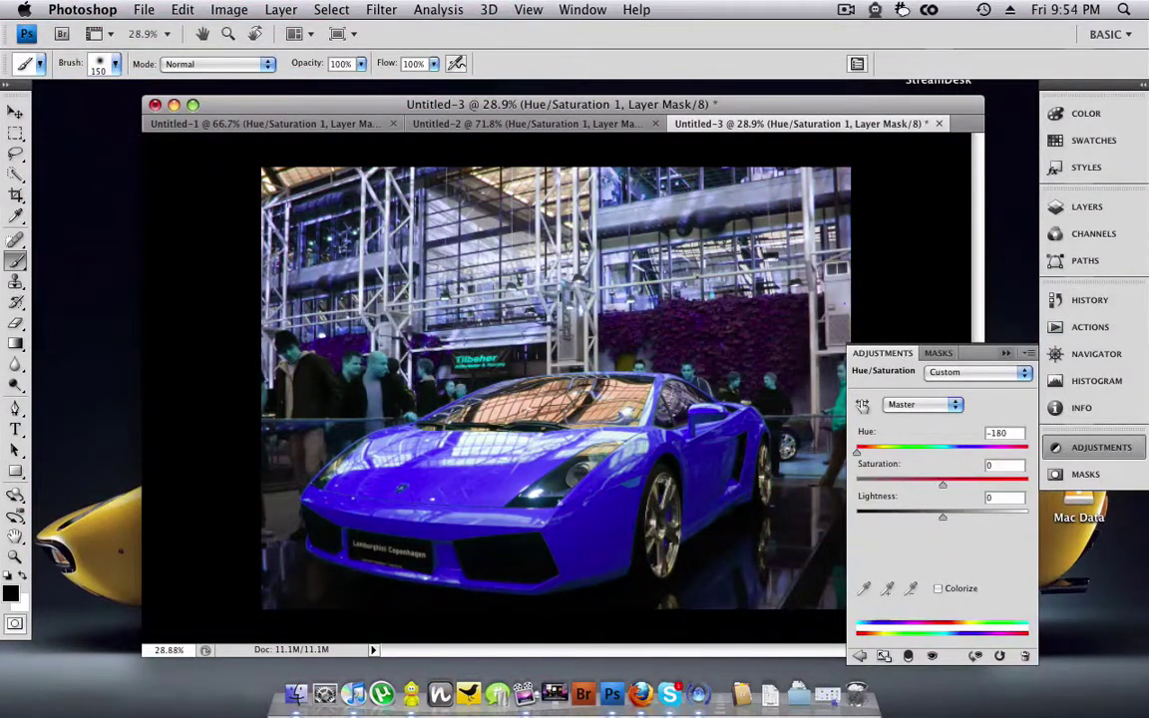
left_click(1096, 446)
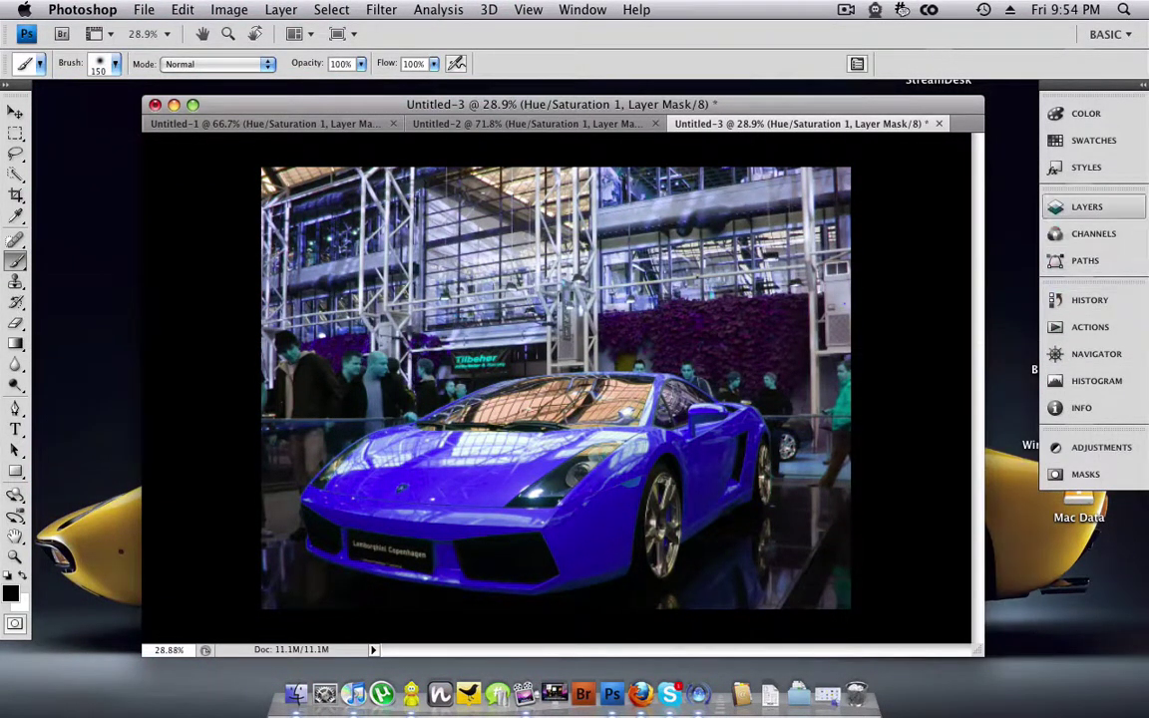
Paint black on the Hue/Saturation layer mask over the building, ivy and floor around the car, enlarging the brush to 300
left_click(1086, 207)
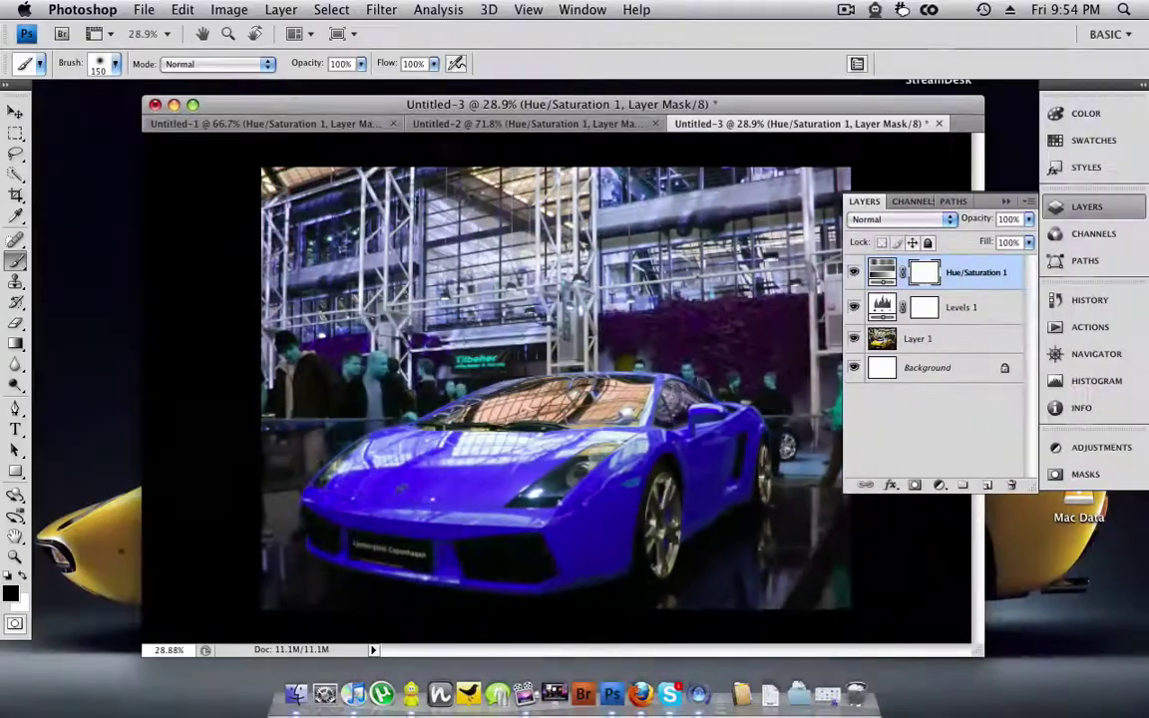
left_click(1006, 201)
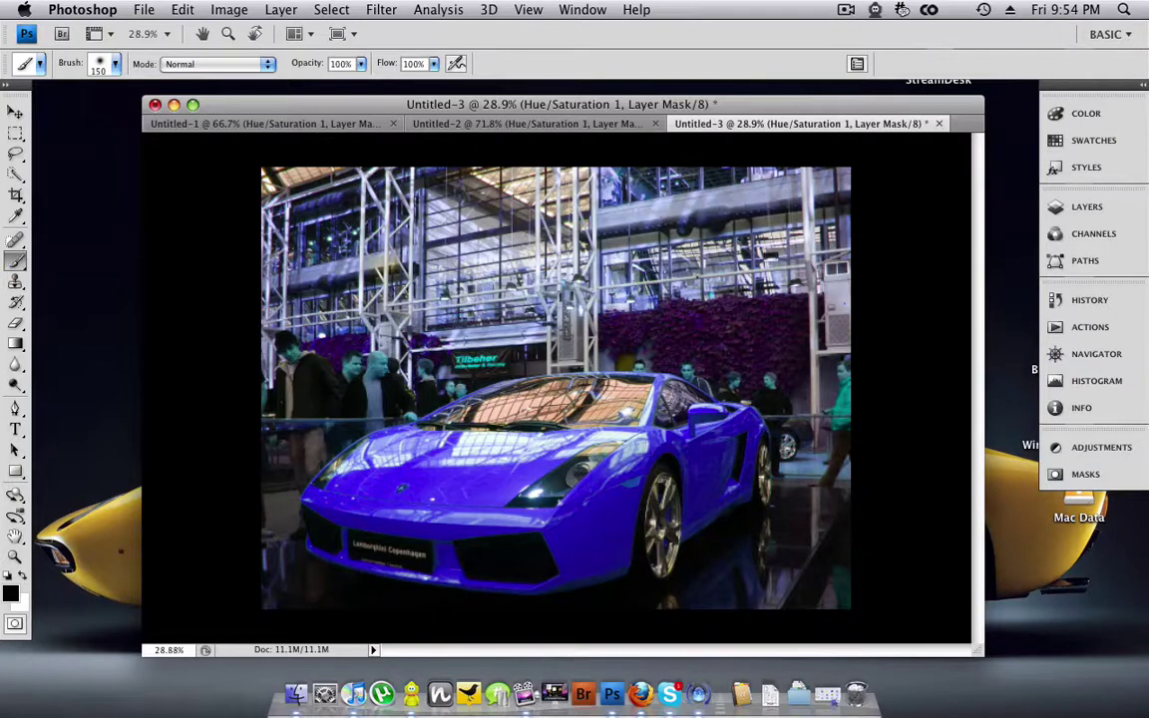
mouse_move(327, 252)
left_mouse_down()
mouse_move(280, 305)
mouse_move(287, 244)
mouse_move(264, 249)
mouse_move(308, 163)
mouse_move(257, 249)
mouse_move(402, 131)
mouse_move(889, 198)
mouse_move(695, 179)
mouse_move(404, 220)
mouse_move(399, 187)
mouse_move(329, 239)
mouse_move(339, 159)
mouse_move(334, 309)
mouse_move(290, 339)
mouse_move(284, 359)
mouse_move(648, 304)
mouse_move(863, 526)
mouse_move(718, 518)
mouse_move(850, 566)
mouse_move(718, 588)
mouse_move(766, 367)
mouse_move(708, 259)
mouse_move(663, 254)
left_mouse_up()
key("bracketright")
mouse_move(754, 276)
left_mouse_down()
mouse_move(768, 239)
mouse_move(389, 256)
mouse_move(284, 450)
mouse_move(274, 552)
mouse_move(430, 615)
mouse_move(638, 593)
mouse_move(740, 615)
mouse_move(709, 604)
left_mouse_up()
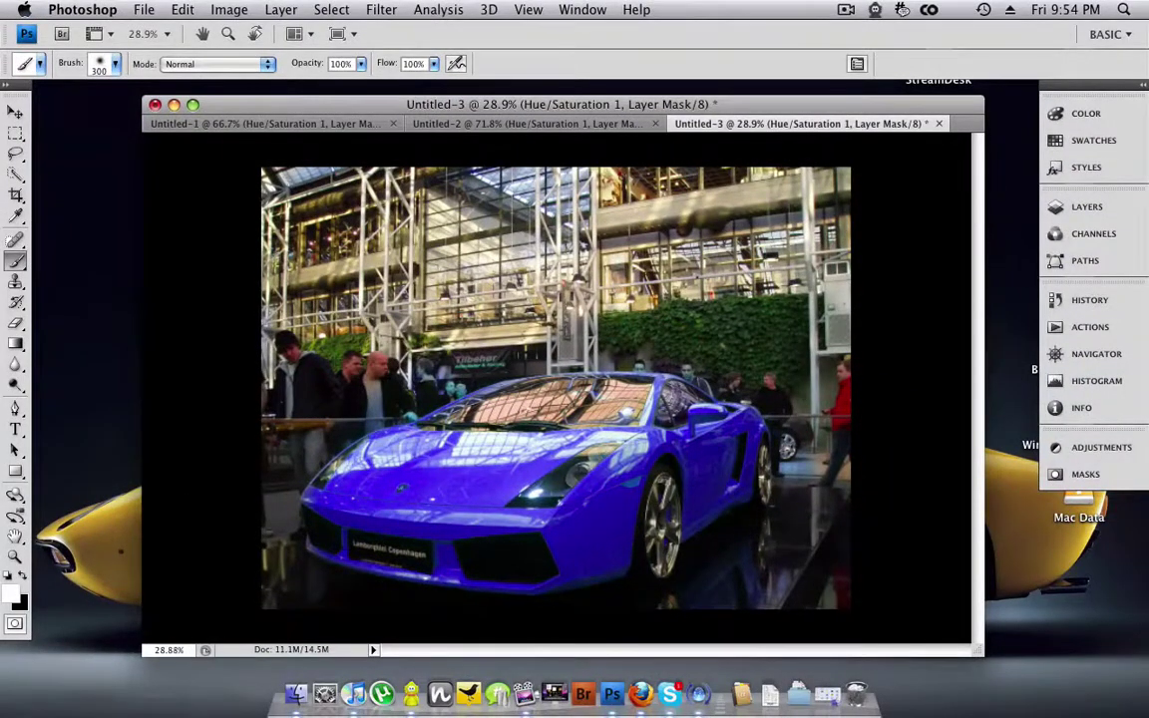
Switch the paint color back to black and mask the people and the banner behind the car's hood
key("x")
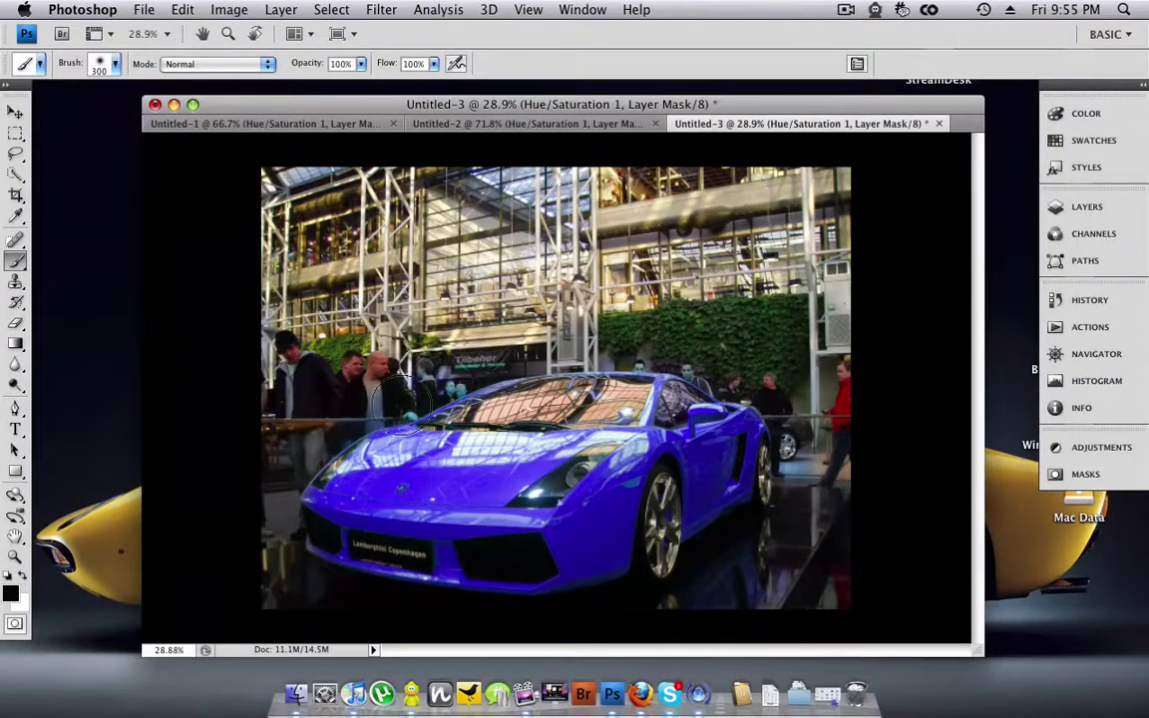
mouse_move(441, 373)
left_mouse_down()
mouse_move(454, 362)
mouse_move(382, 372)
left_mouse_up()
mouse_move(239, 377)
left_mouse_down()
mouse_move(399, 349)
mouse_move(374, 359)
left_mouse_up()
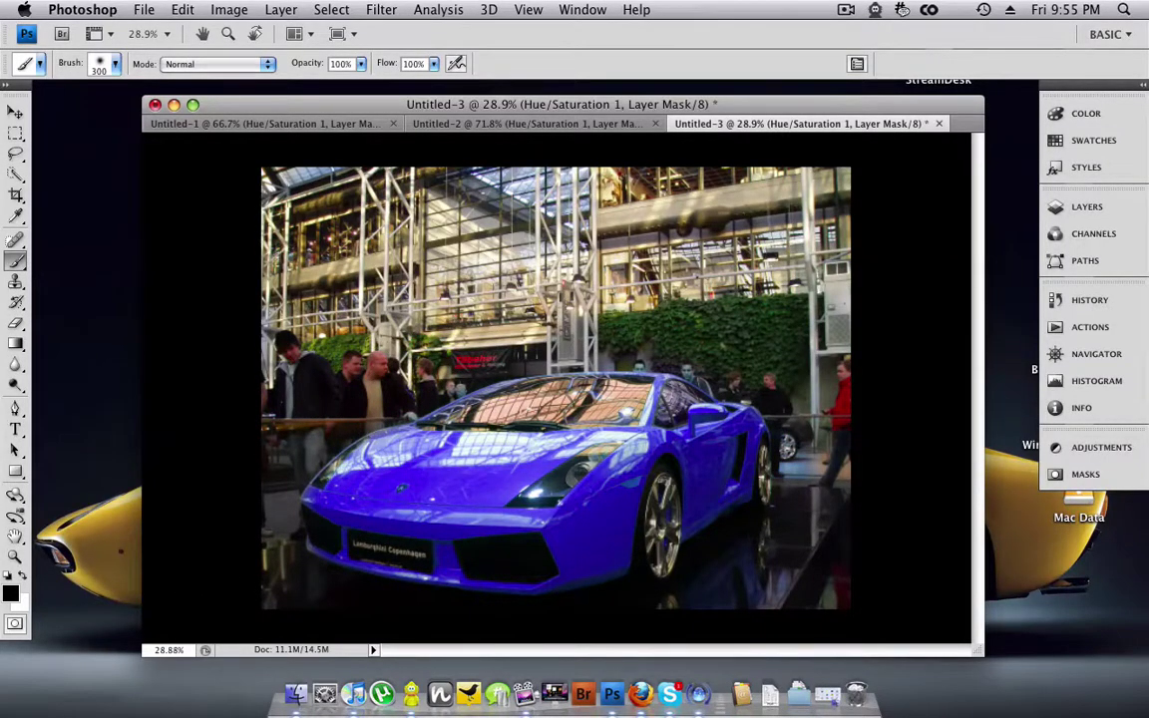
Reduce the brush size to 10 and paint black on the Hue/Saturation mask over the badge on the hood
scroll(456, 478, "up", 9)
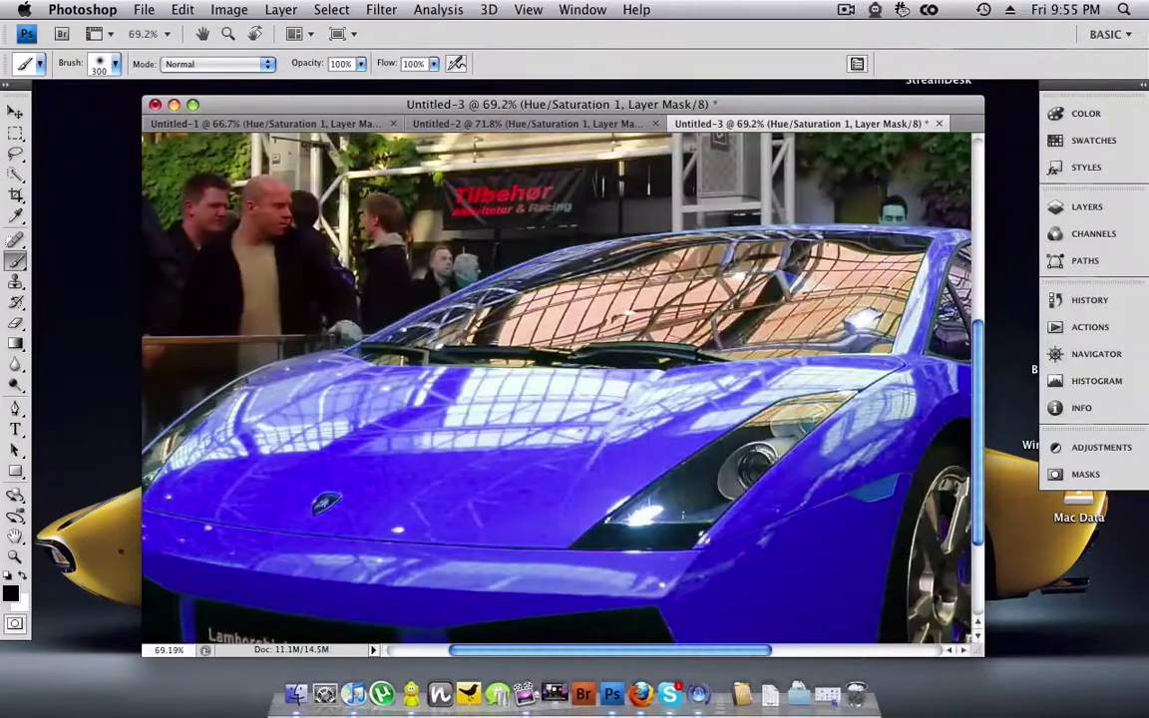
scroll(454, 476, "up", 20)
scroll(453, 476, "down", 20)
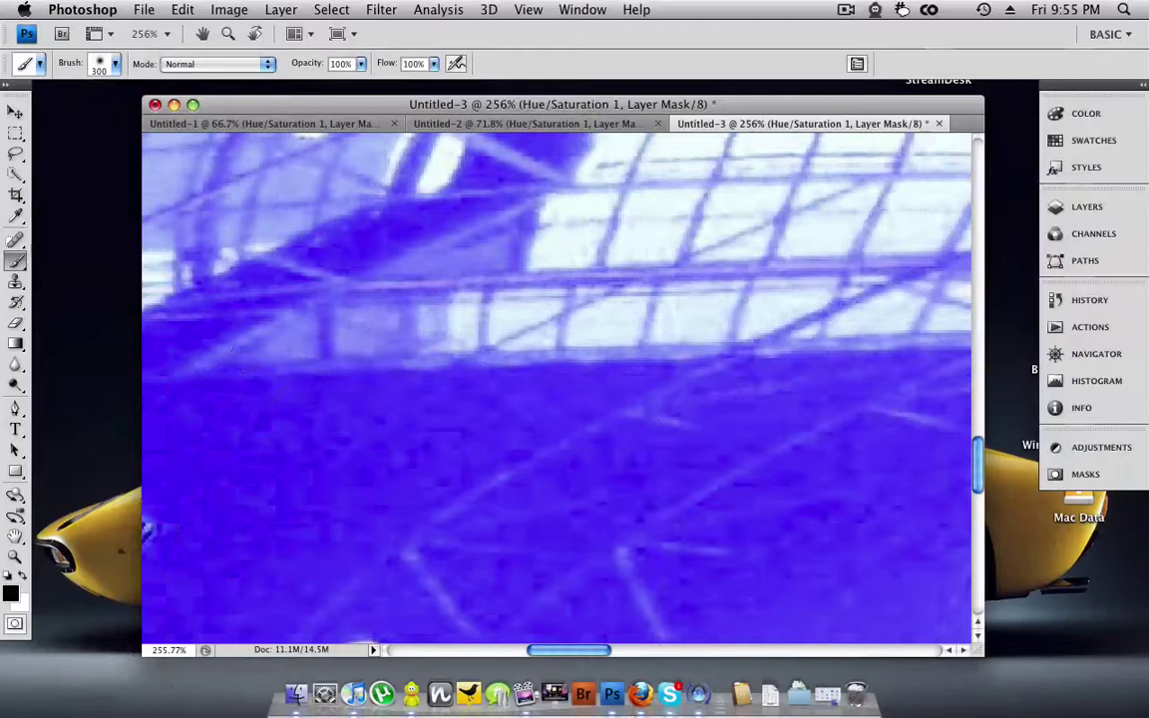
scroll(414, 499, "left", 5)
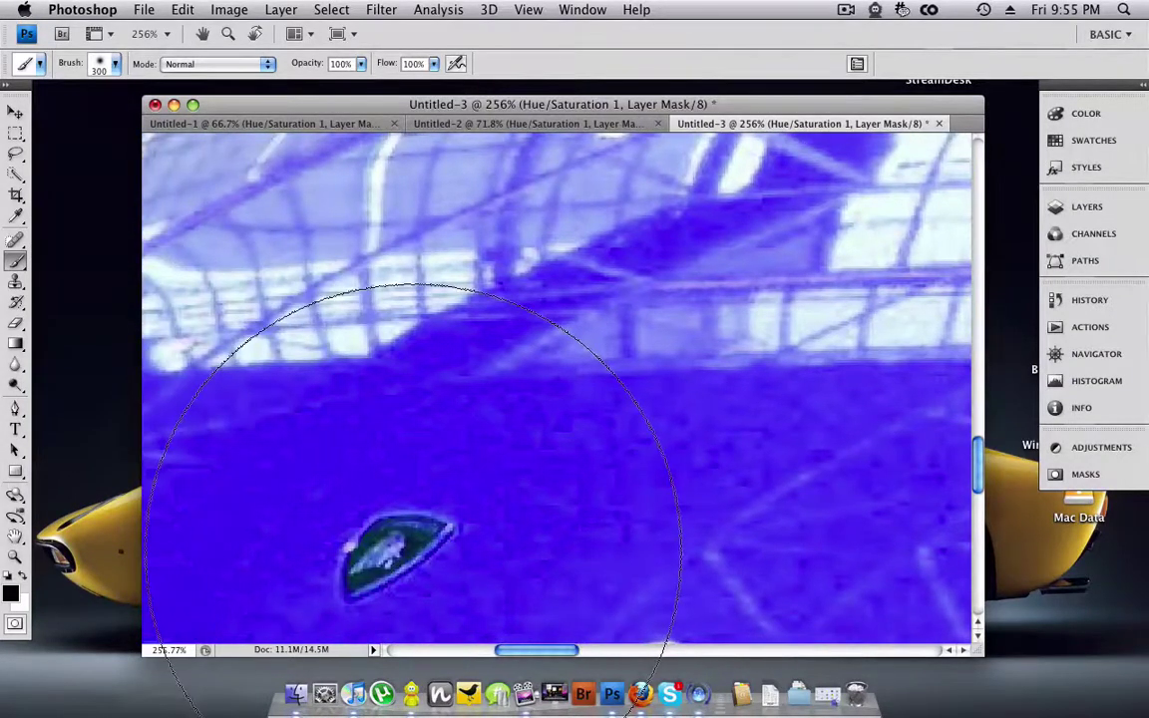
key("bracketleft")
key("bracketleft")
key("bracketleft")
key("bracketleft")
key("bracketleft")
key("bracketleft")
key("bracketleft")
key("bracketleft")
key("bracketleft")
key("bracketleft")
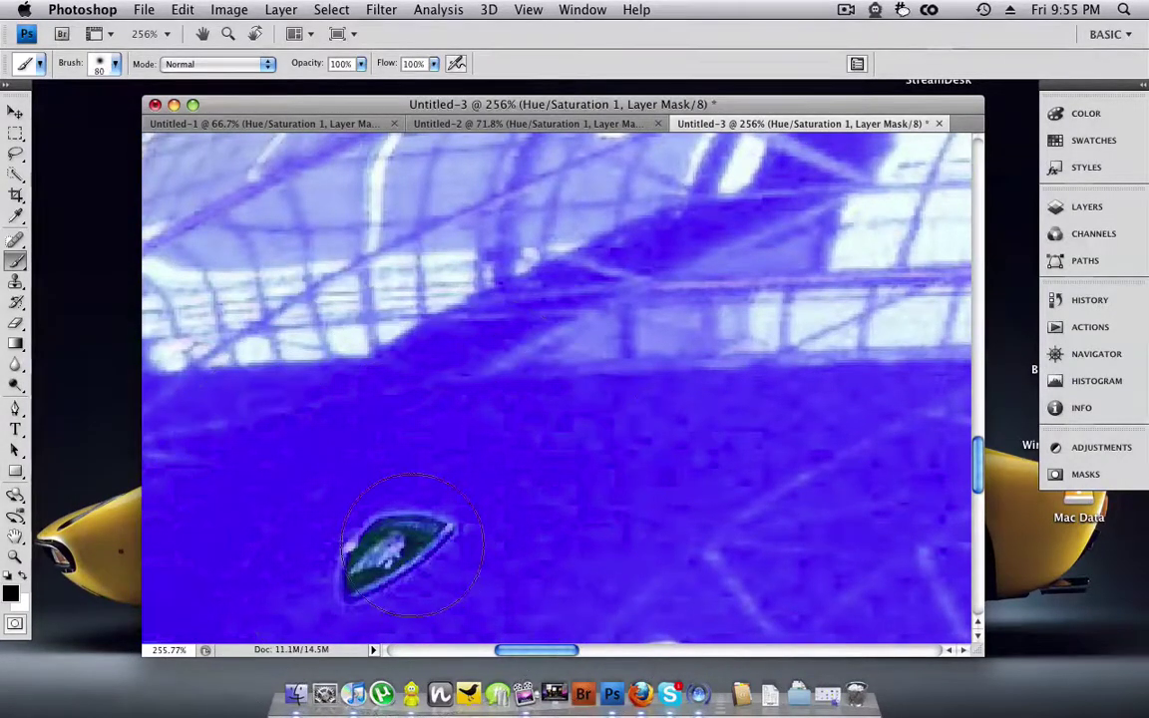
key("bracketleft")
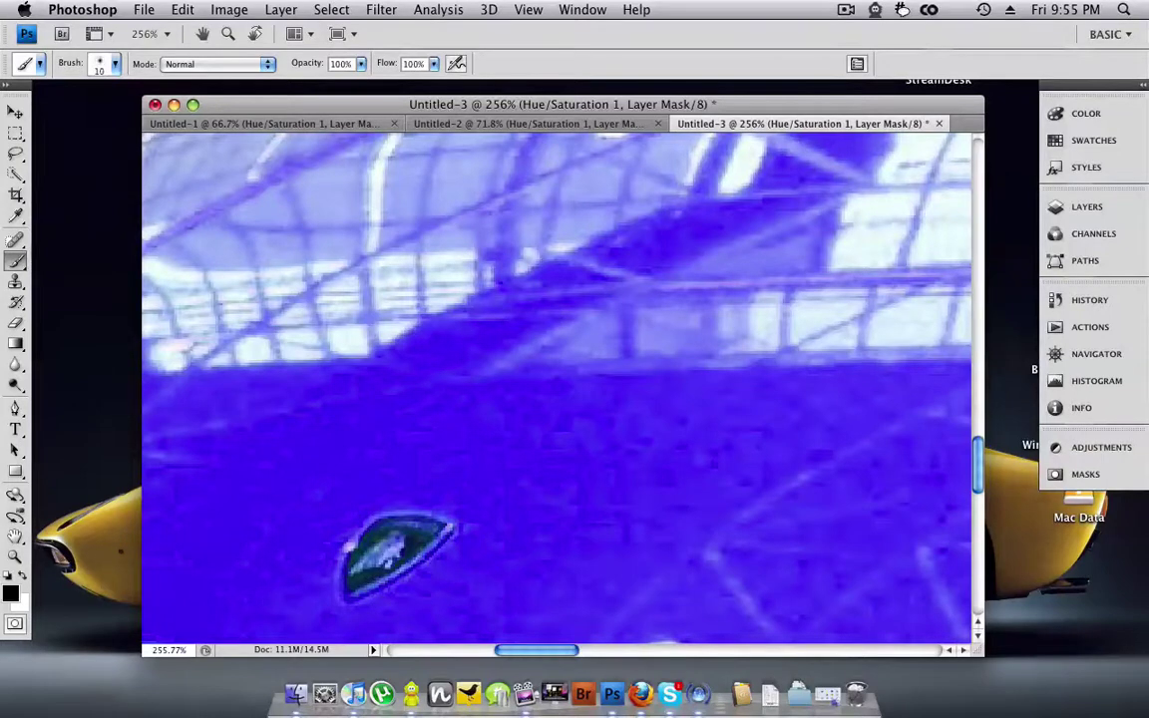
mouse_move(374, 544)
left_mouse_down()
mouse_move(396, 556)
mouse_move(438, 540)
mouse_move(413, 518)
mouse_move(375, 523)
mouse_move(444, 518)
left_mouse_up()
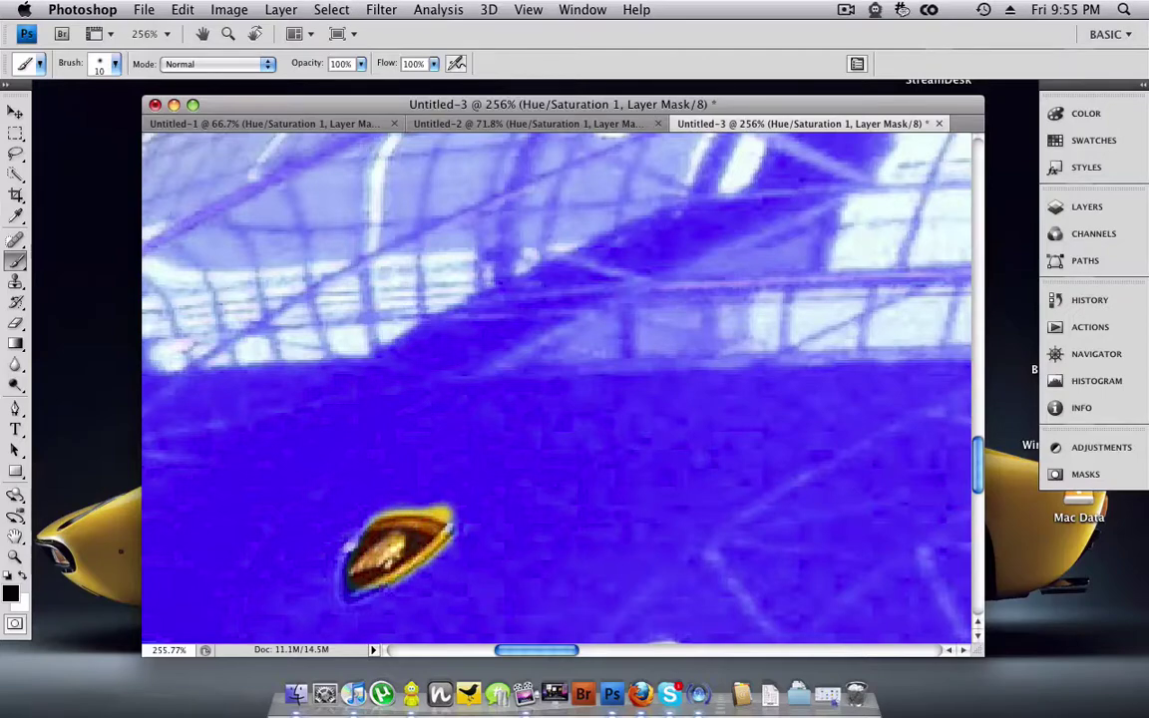
Enlarge the brush to 90 and mask out the front wheel's rim and brake caliper
key("super+0")
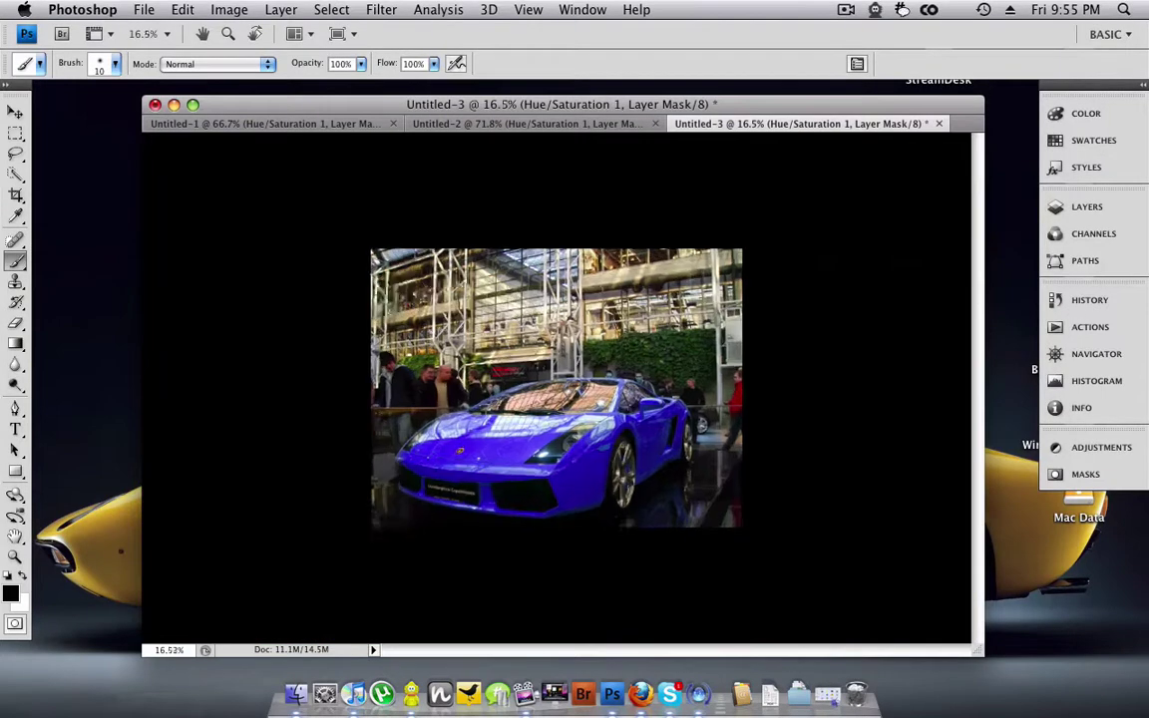
scroll(639, 526, "up", 10)
scroll(558, 389, "down", 5)
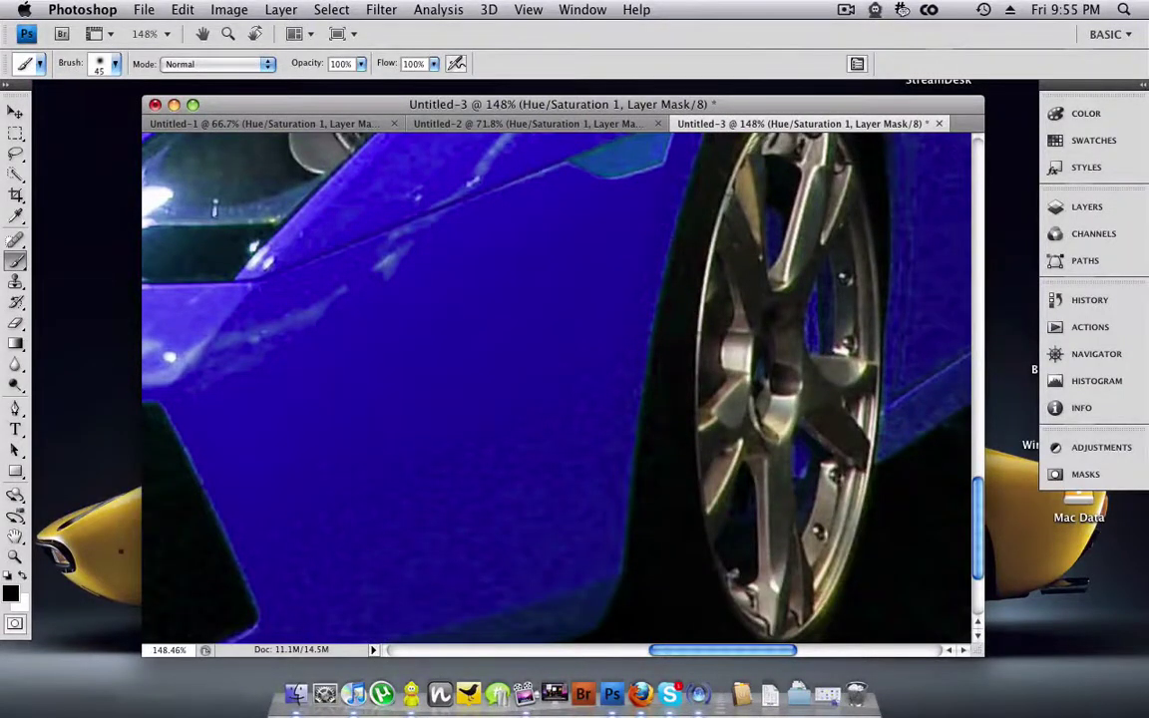
key("bracketright")
key("bracketright")
key("bracketright")
key("bracketright")
key("bracketright")
mouse_move(758, 212)
left_mouse_down()
mouse_move(775, 246)
mouse_move(782, 519)
mouse_move(771, 317)
mouse_move(750, 389)
mouse_move(824, 446)
mouse_move(755, 434)
left_mouse_up()
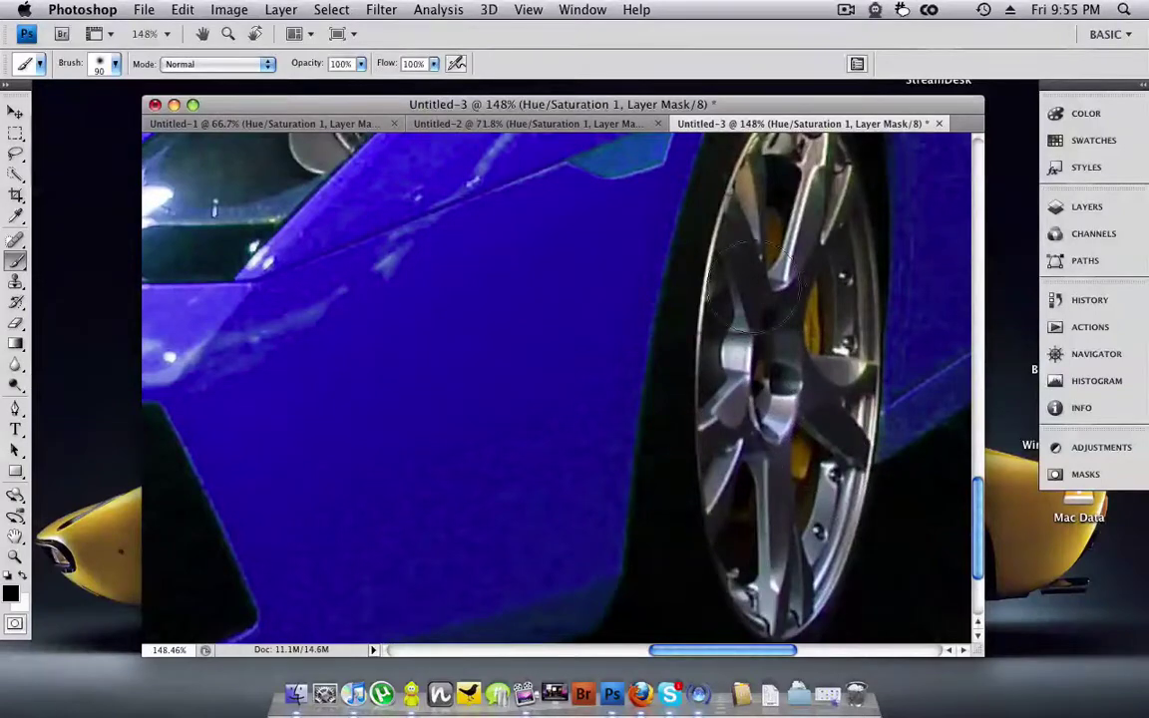
mouse_move(756, 284)
left_mouse_down()
mouse_move(796, 197)
mouse_move(778, 191)
mouse_move(778, 222)
left_mouse_up()
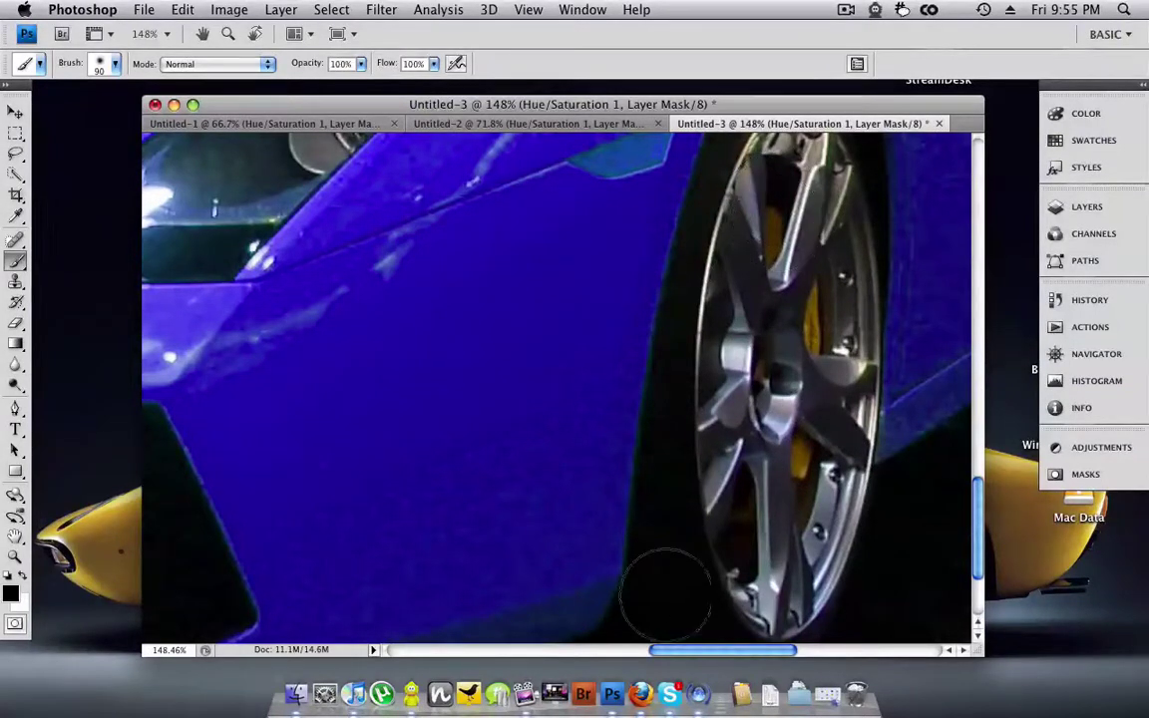
Mask out the rear wheel and the floor, parked car and people behind the Lamborghini's rear end
scroll(688, 603, "right", 10)
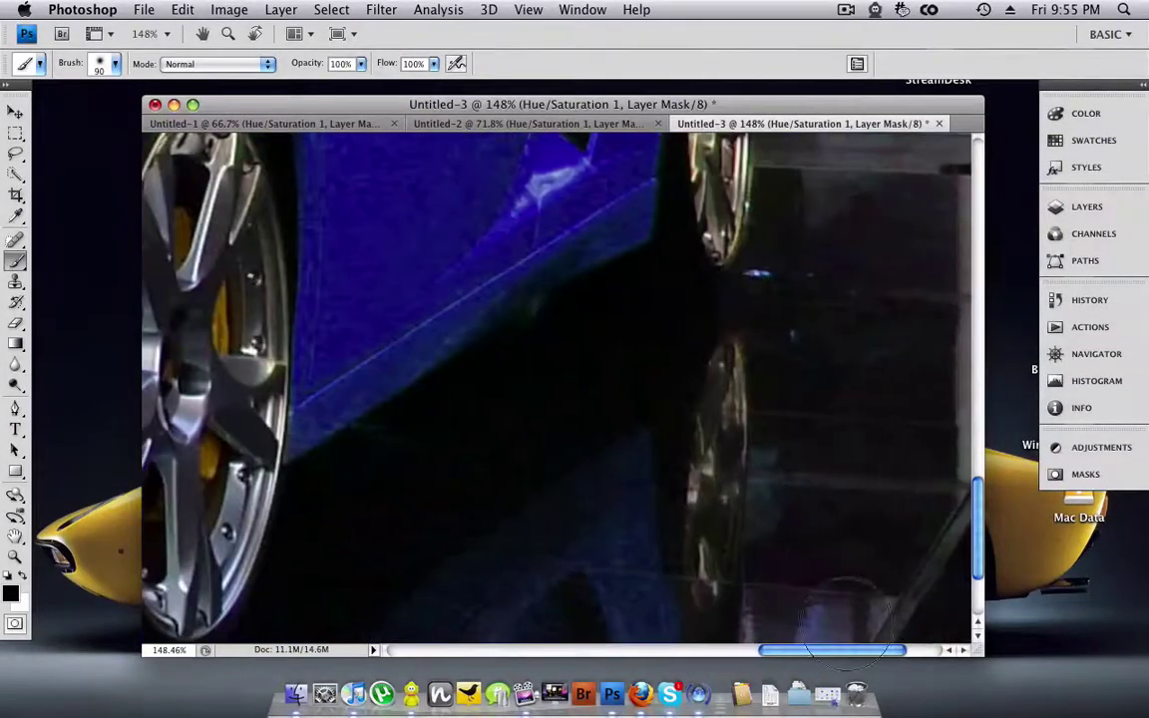
scroll(847, 613, "up", 8)
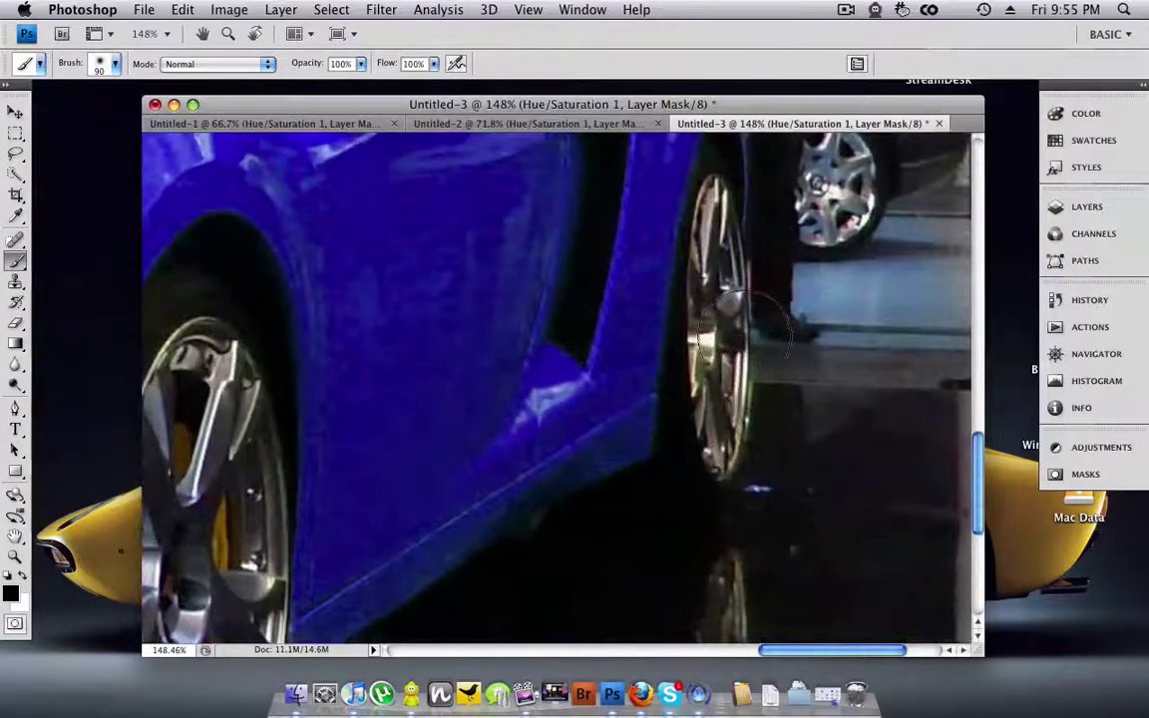
scroll(755, 331, "up", 6)
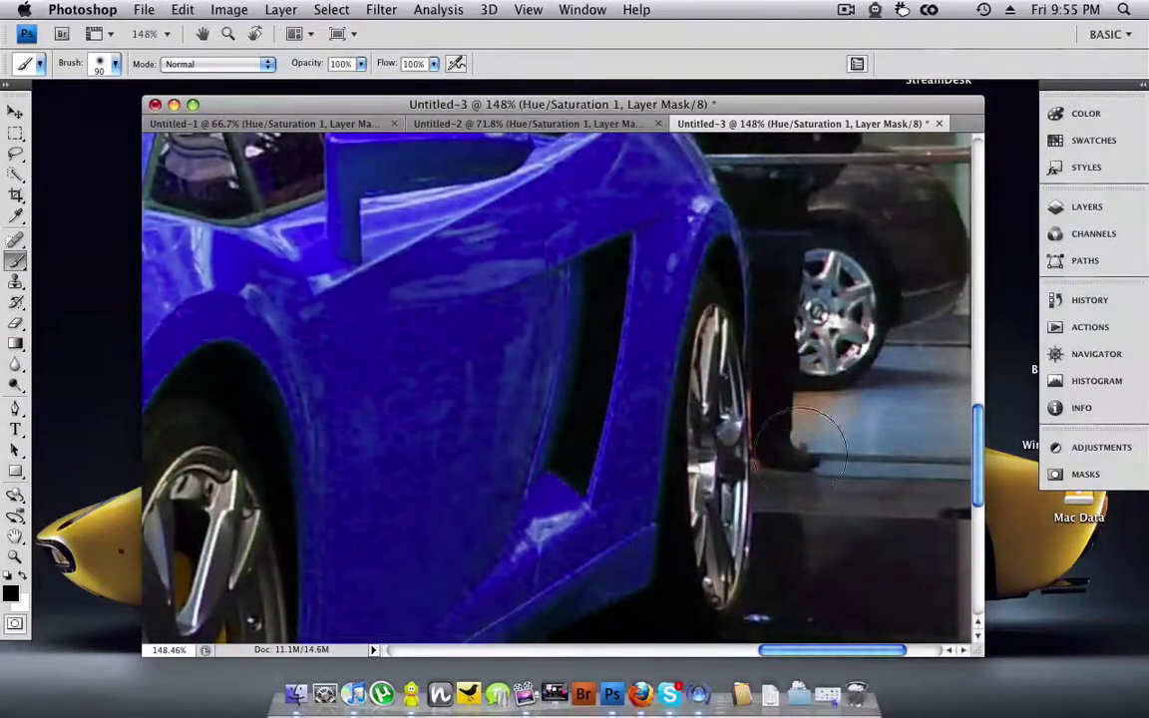
mouse_move(799, 453)
left_mouse_down()
mouse_move(844, 459)
mouse_move(883, 535)
mouse_move(939, 279)
mouse_move(959, 452)
mouse_move(891, 279)
mouse_move(817, 280)
mouse_move(848, 258)
left_mouse_up()
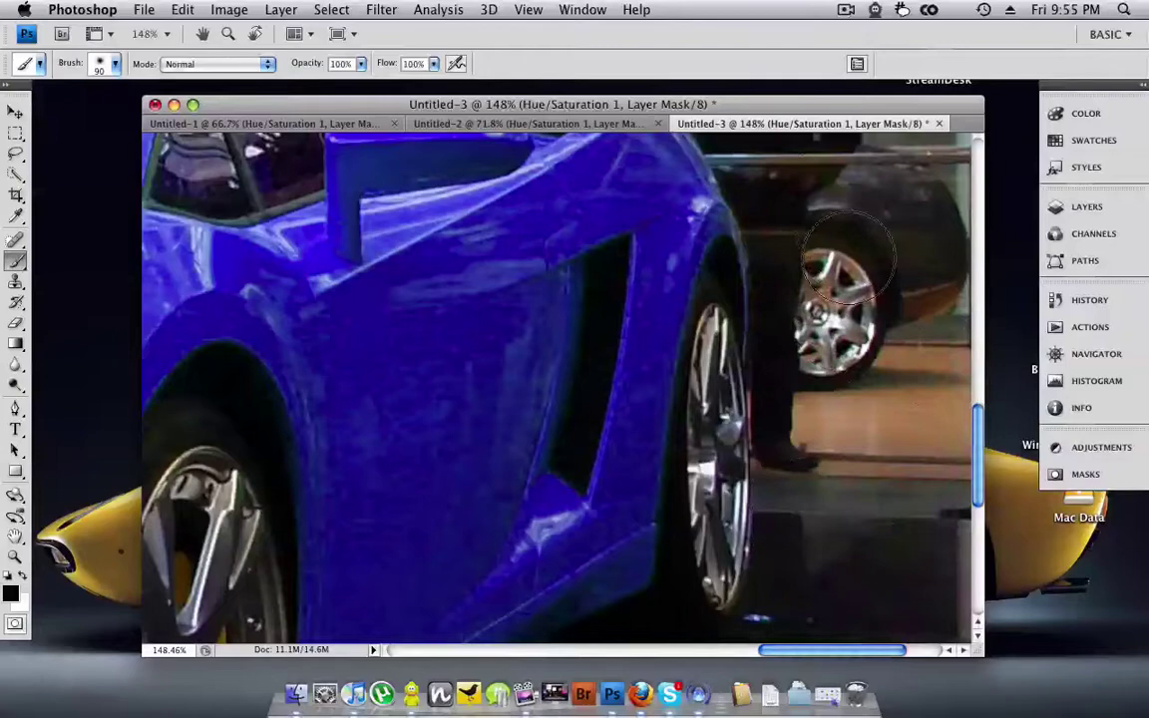
scroll(847, 257, "up", 6)
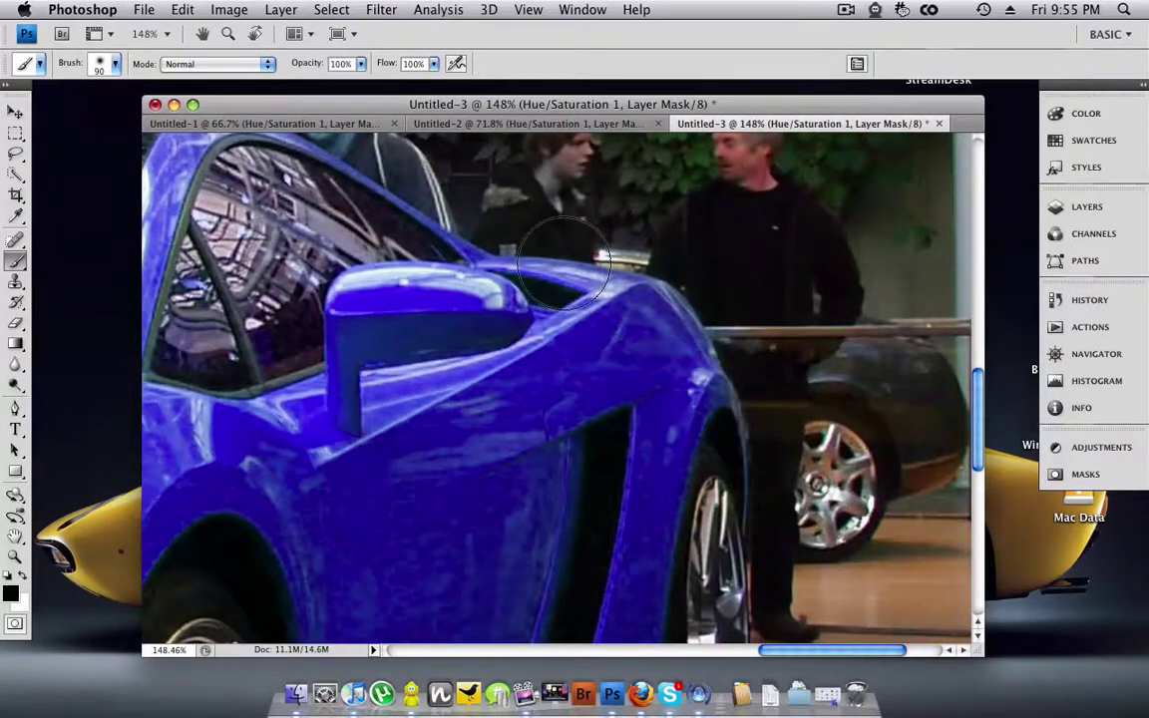
Paint black on the Hue/Saturation mask over the windshield and the large front headlight
scroll(564, 267, "down", 6)
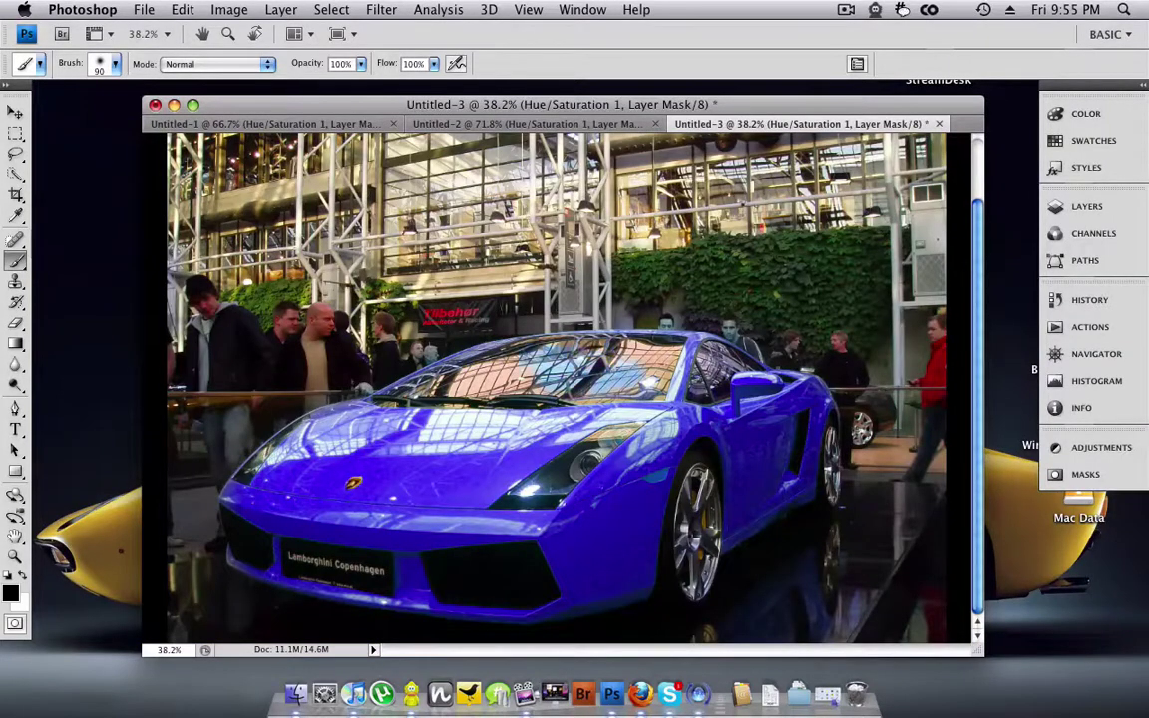
mouse_move(576, 371)
left_mouse_down()
mouse_move(466, 383)
mouse_move(543, 366)
mouse_move(620, 387)
left_mouse_up()
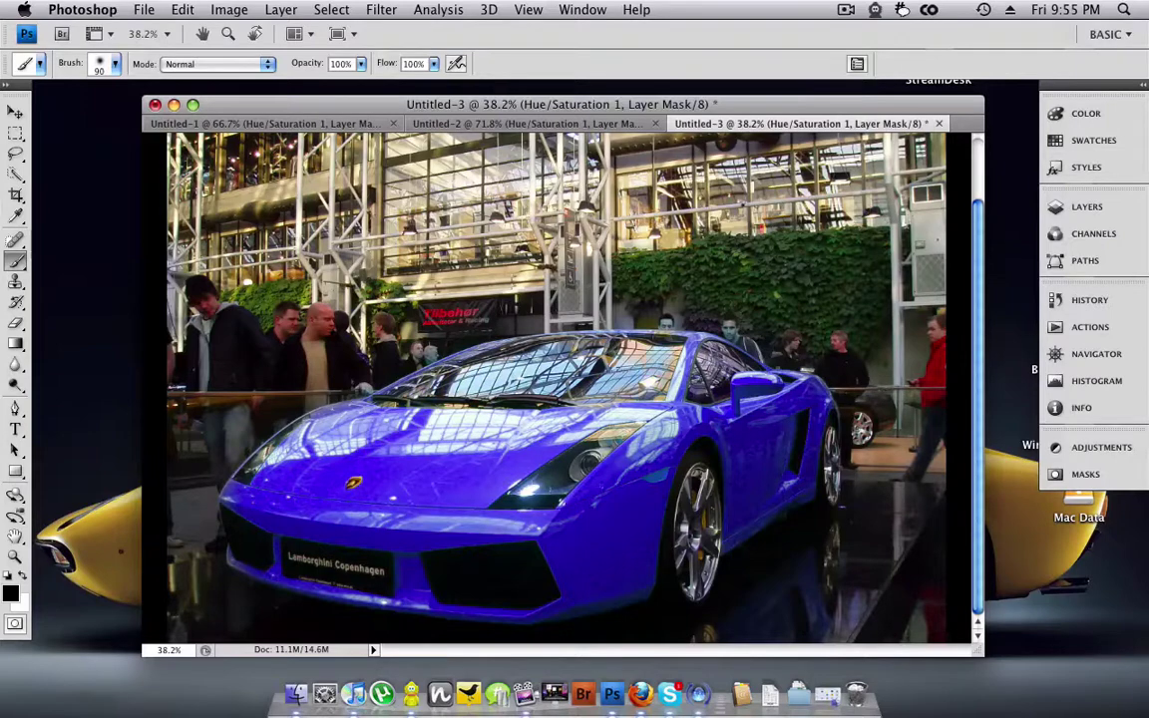
scroll(533, 366, "down", 10)
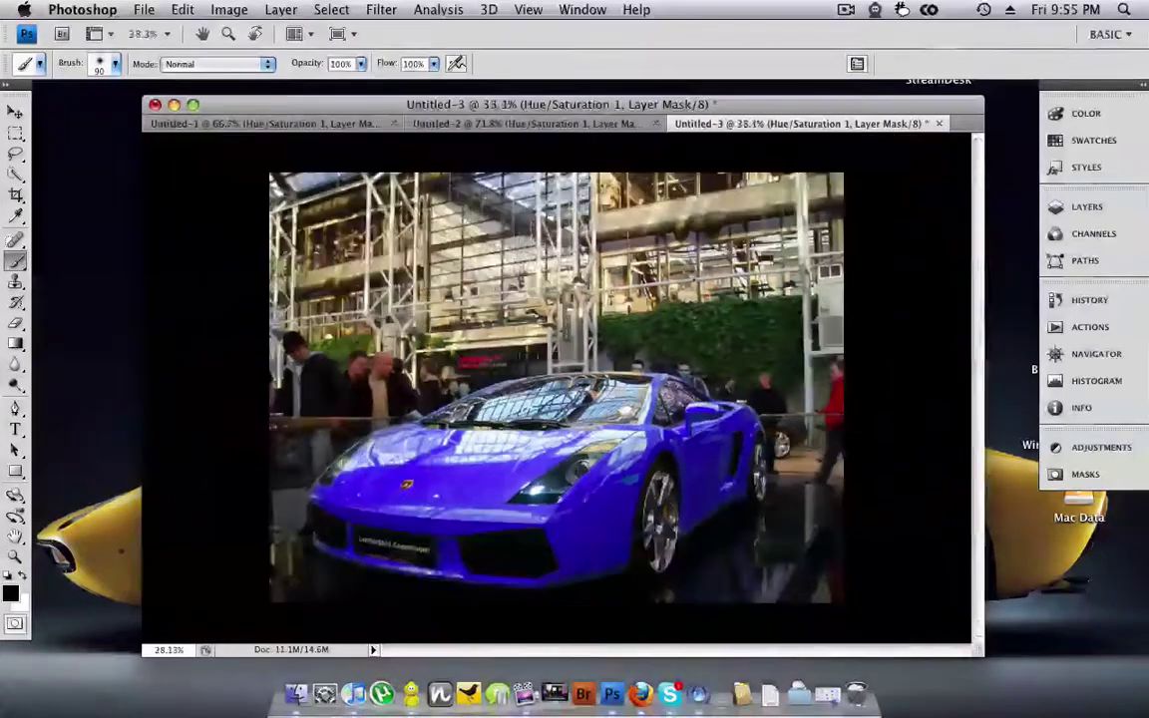
scroll(534, 366, "up", 14)
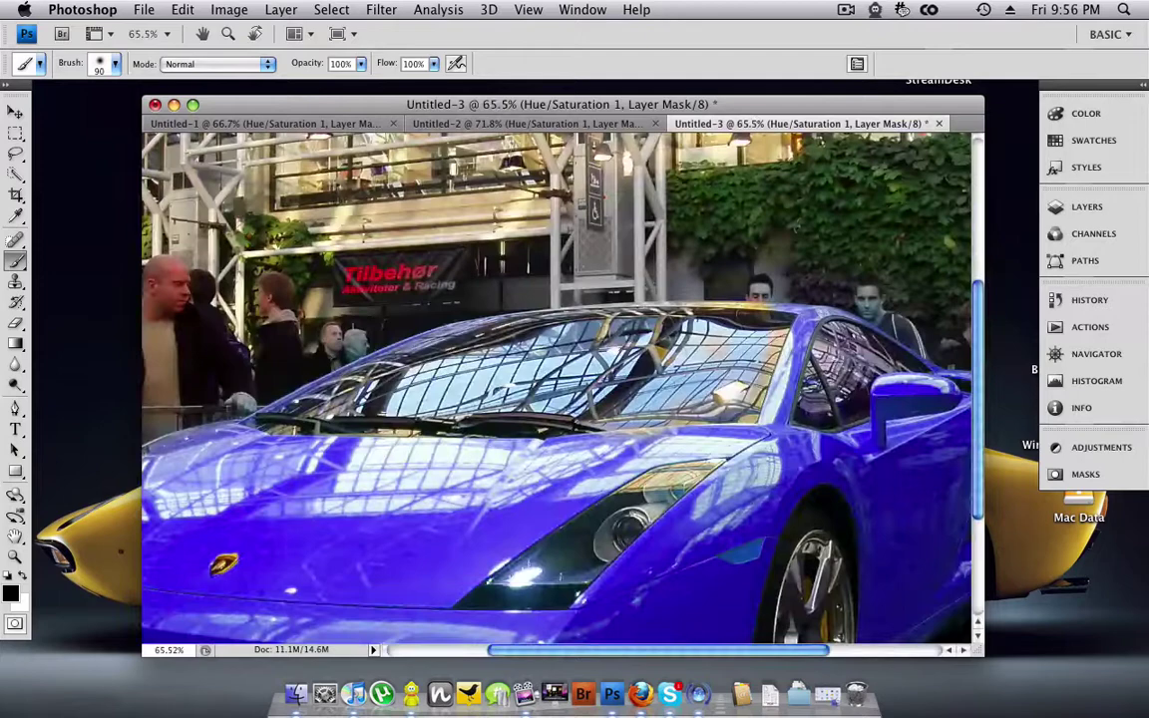
left_click_drag(633, 503, 529, 579)
scroll(558, 388, "down", 5)
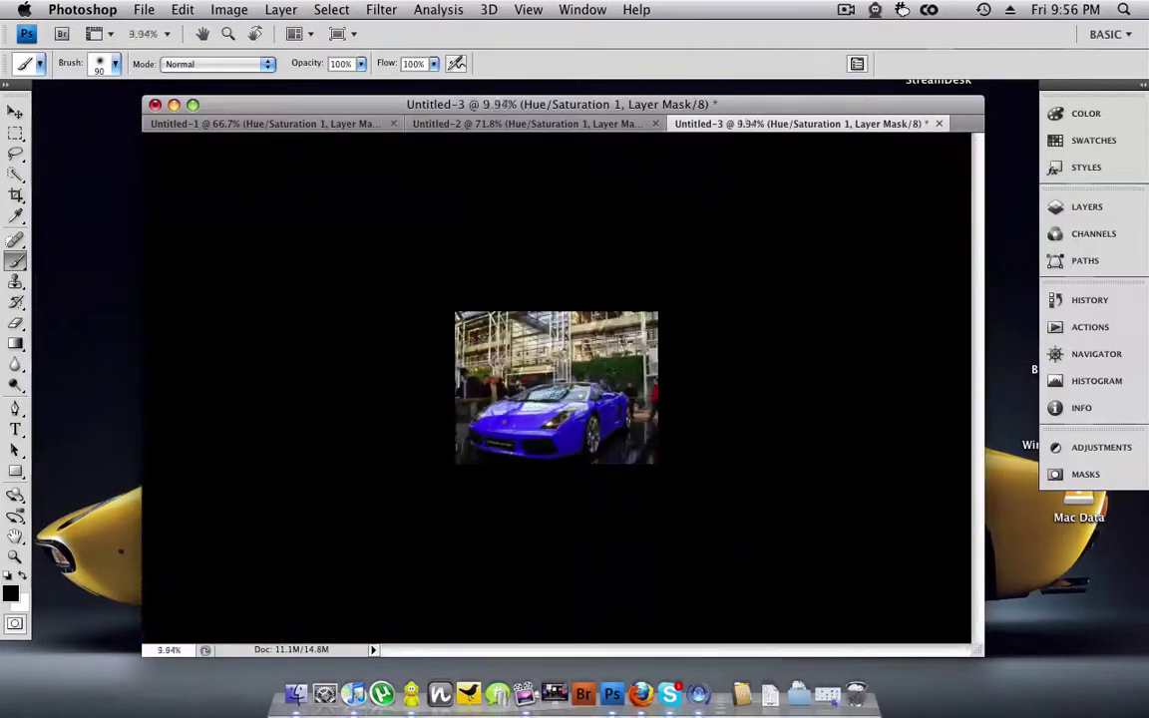
scroll(558, 389, "up", 4)
scroll(556, 478, "up", 5)
scroll(557, 479, "down", 5)
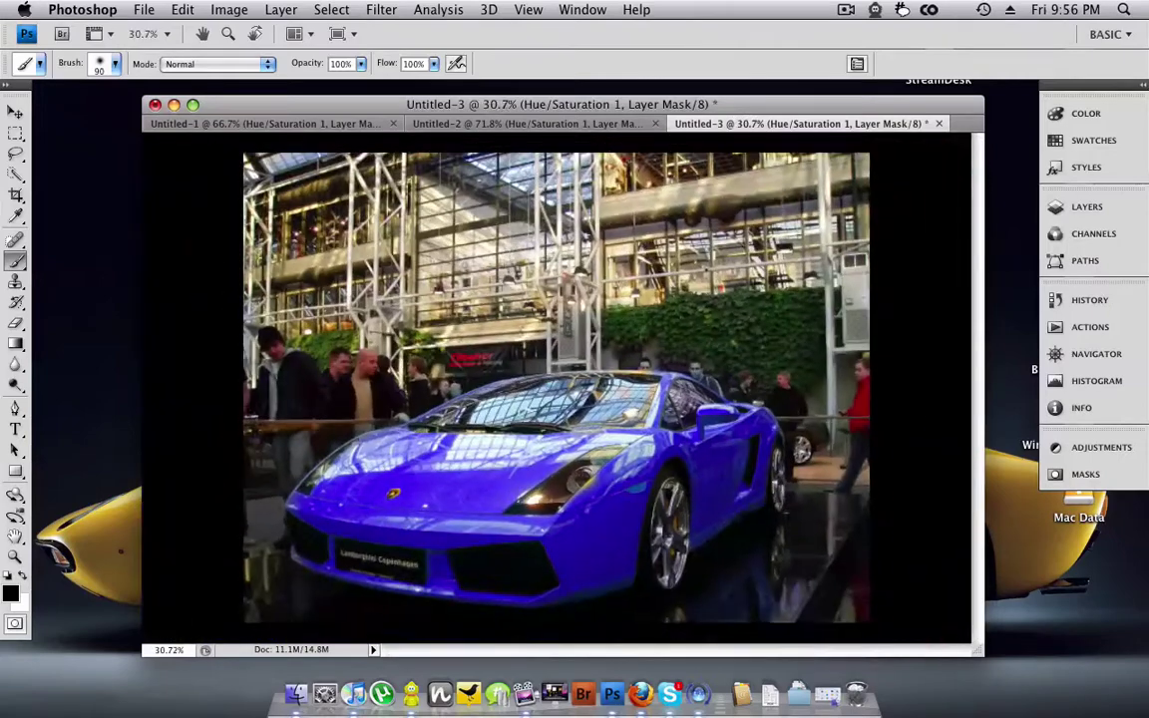